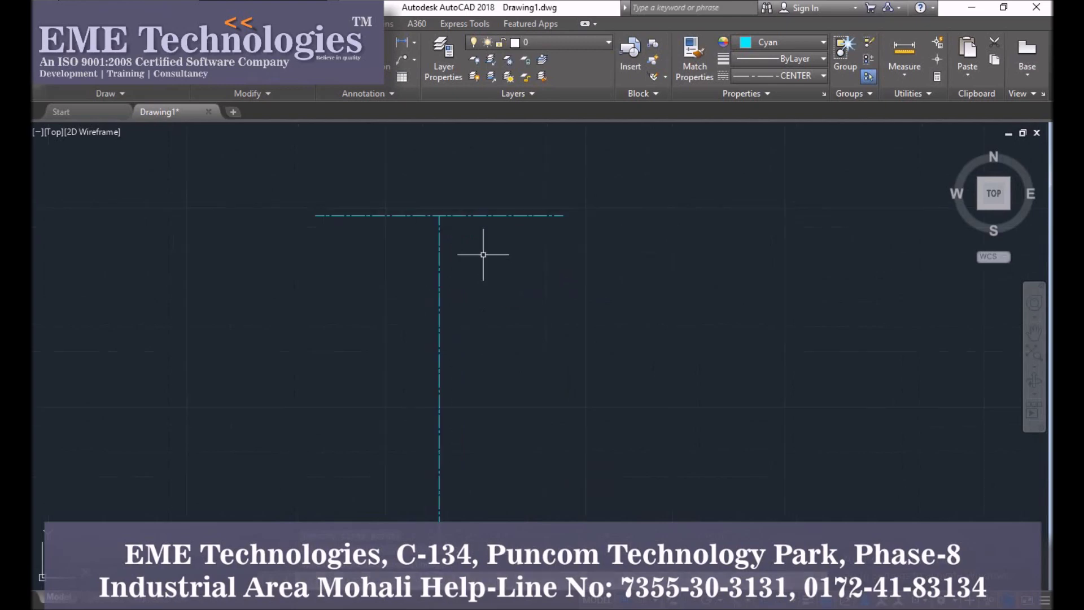
On the magenta layer, draw two radius-32 circles centred on both ends of the horizontal centre line
middle_drag(484, 235, 516, 291)
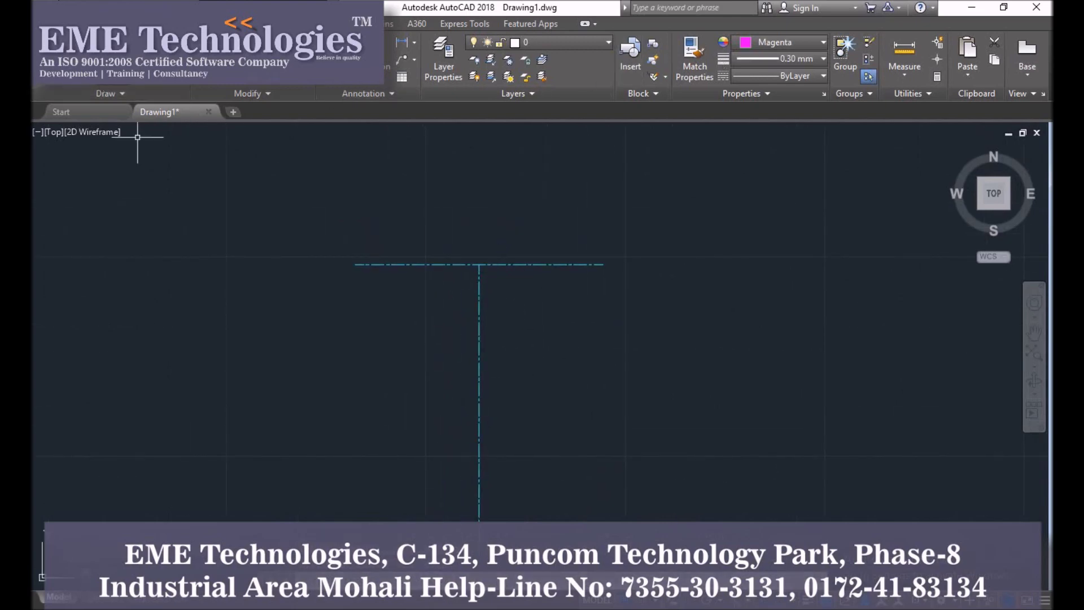
click(116, 50)
click(602, 264)
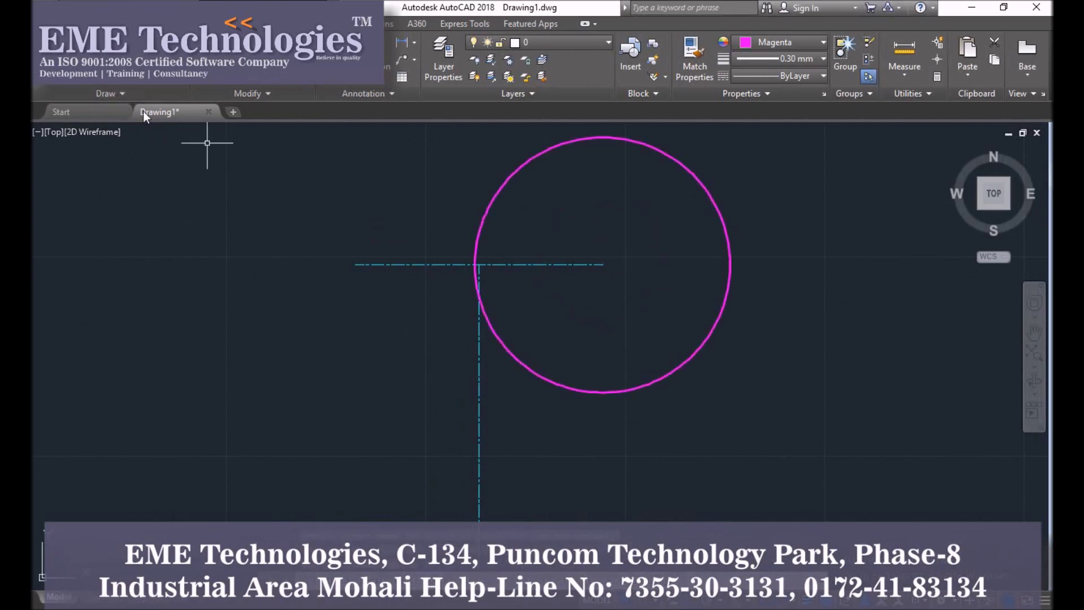
key(Return)
click(355, 264)
text(32)
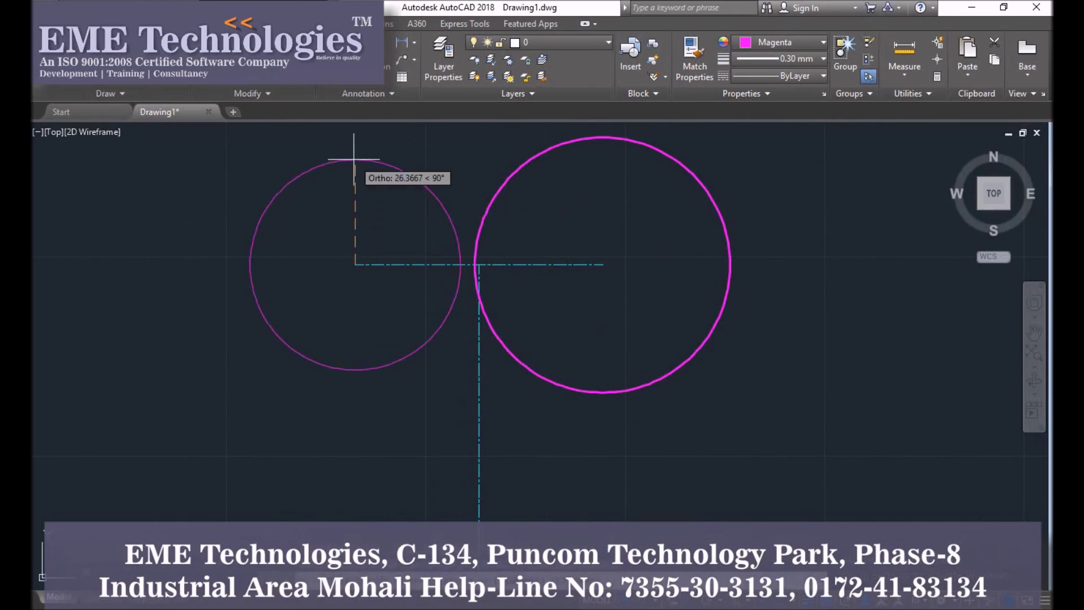
key(Return)
Start a Start, End, Radius arc at the right circle's outer edge
scroll(505, 202, down, 1)
mouse_move(571, 233)
middle_down()
mouse_move(571, 184)
mouse_move(575, 199)
middle_up()
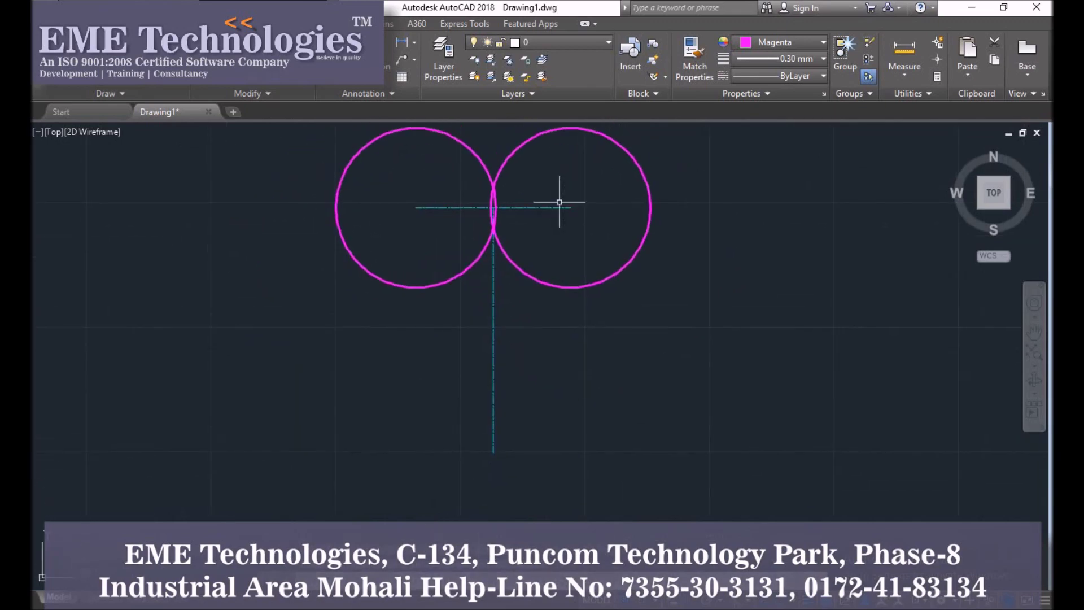
click(144, 78)
click(192, 276)
click(650, 208)
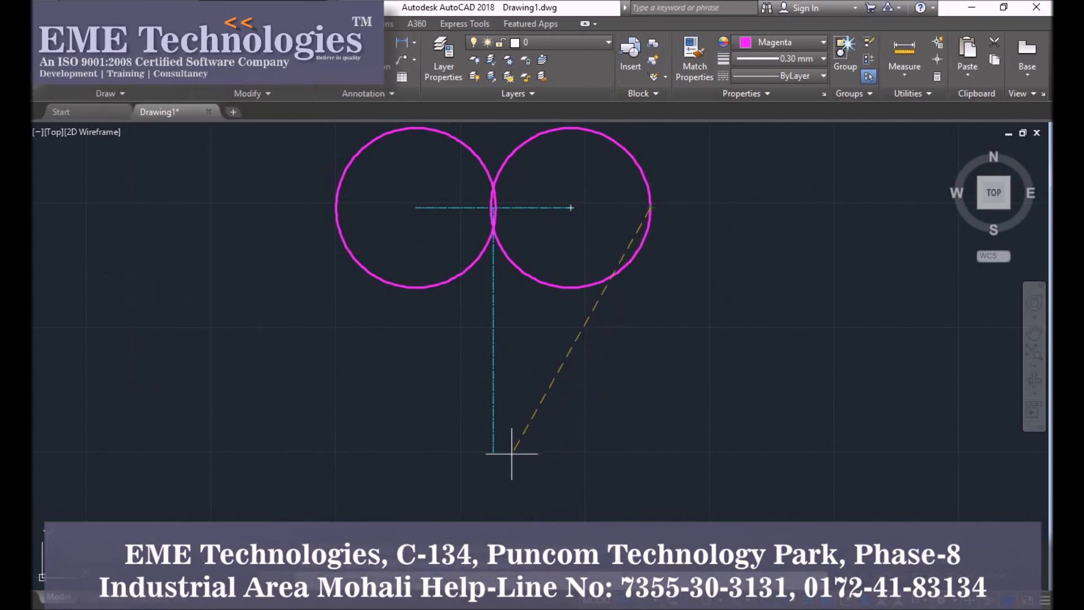
Draw the magenta arc between the vertical centre line's bottom end and the right circle's outer edge
click(492, 451)
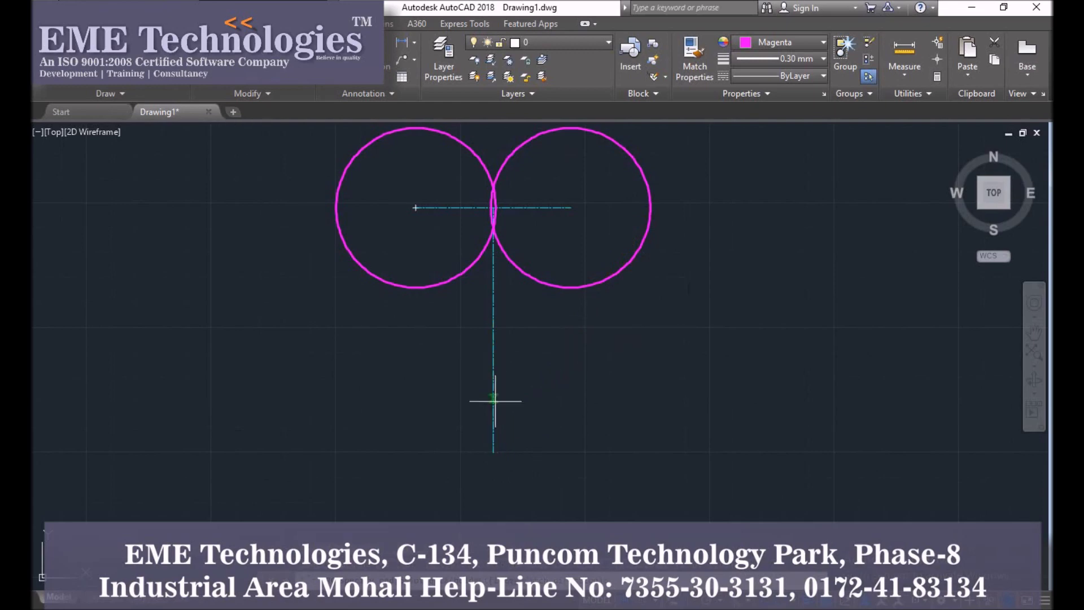
click(493, 452)
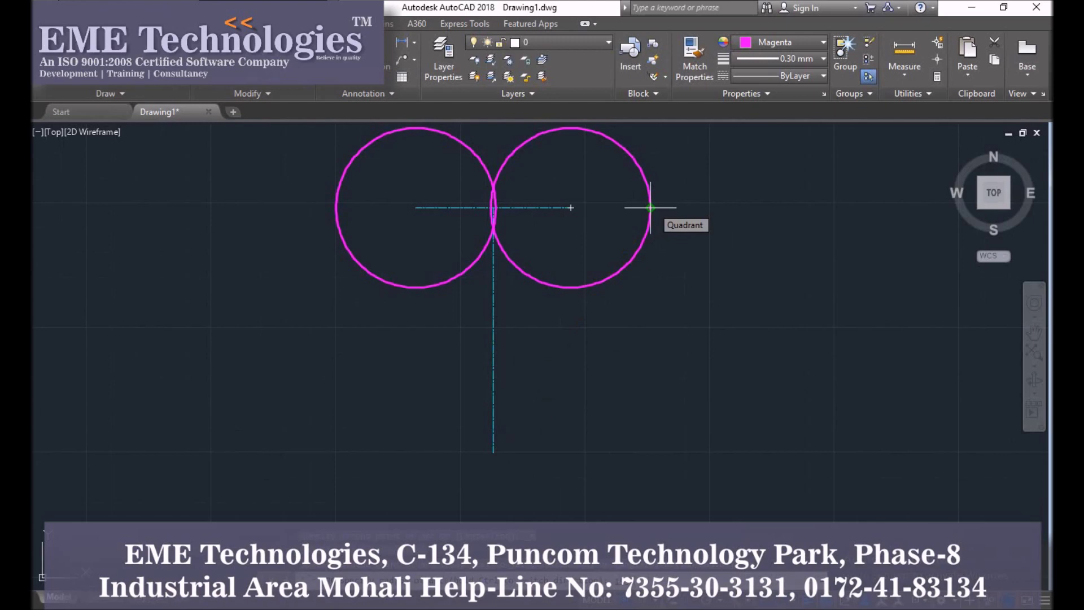
click(650, 208)
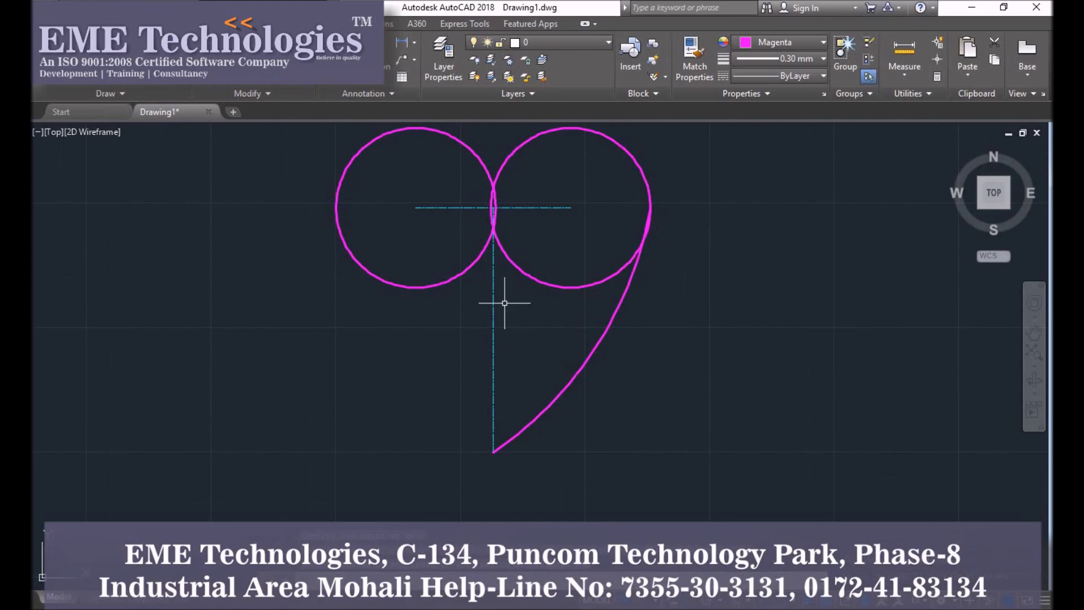
click(373, 201)
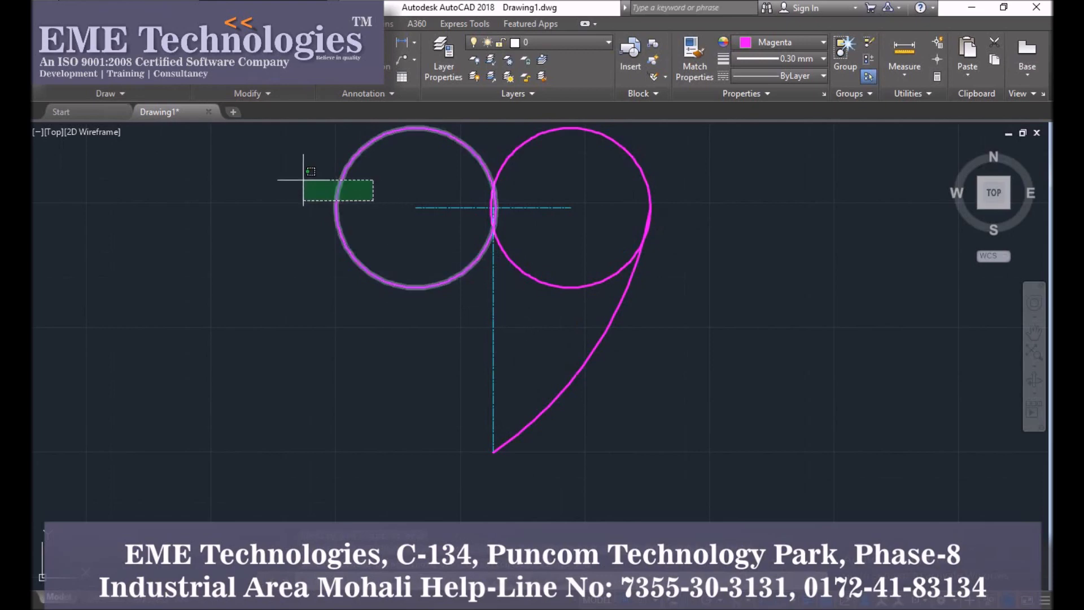
Delete the left circle and trim away the right circle's lower arc, leaving a teardrop outline
click(303, 180)
key(Delete)
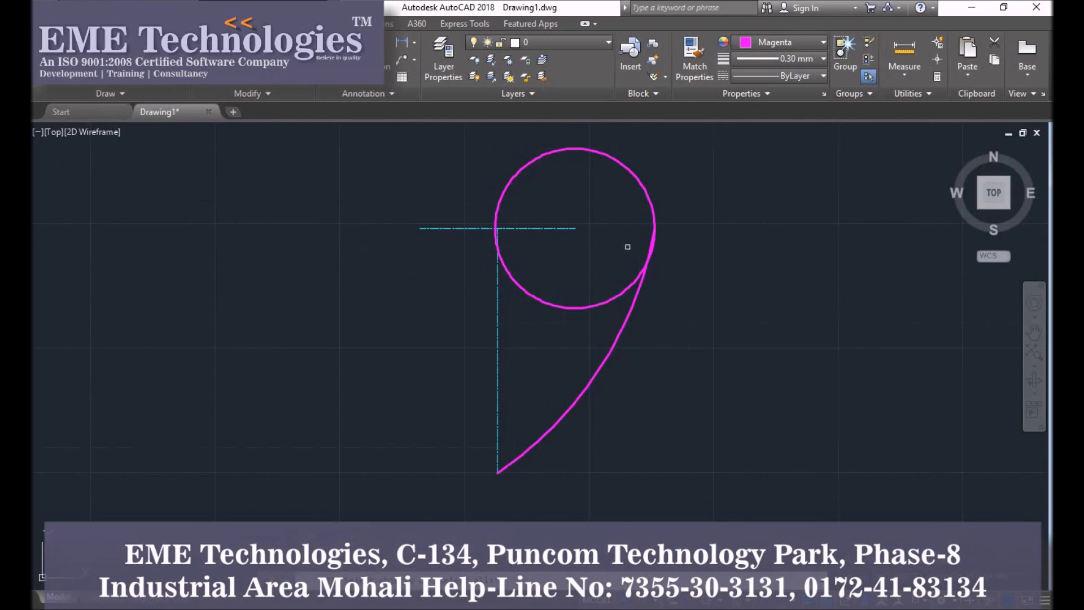
click(546, 298)
scroll(484, 238, up, 5)
scroll(488, 236, down, 5)
scroll(658, 257, up, 5)
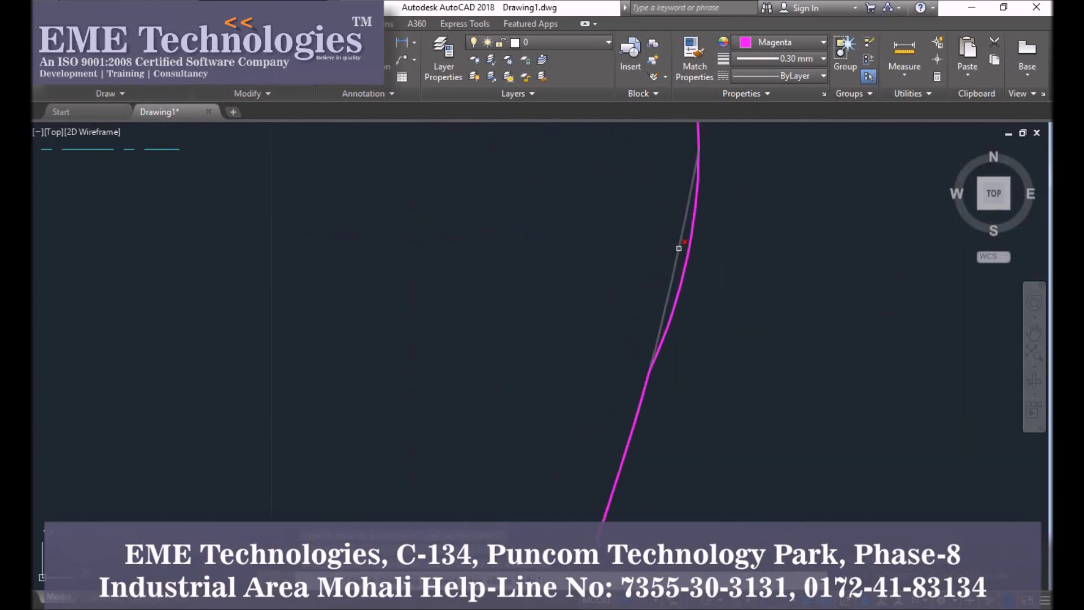
scroll(678, 241, down, 5)
middle_drag(616, 255, 639, 252)
right_click(236, 170)
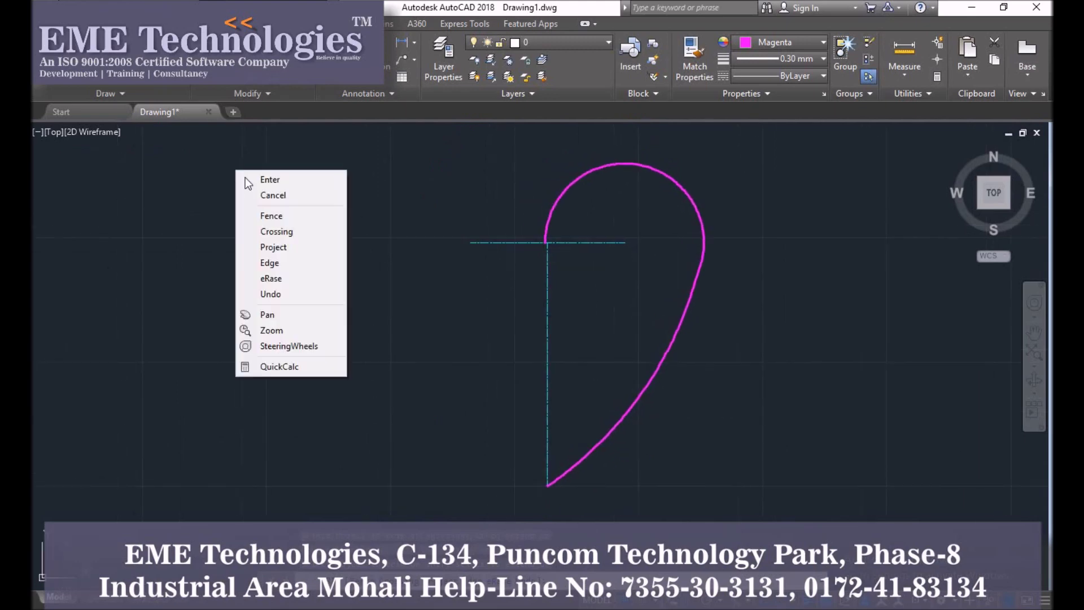
click(256, 180)
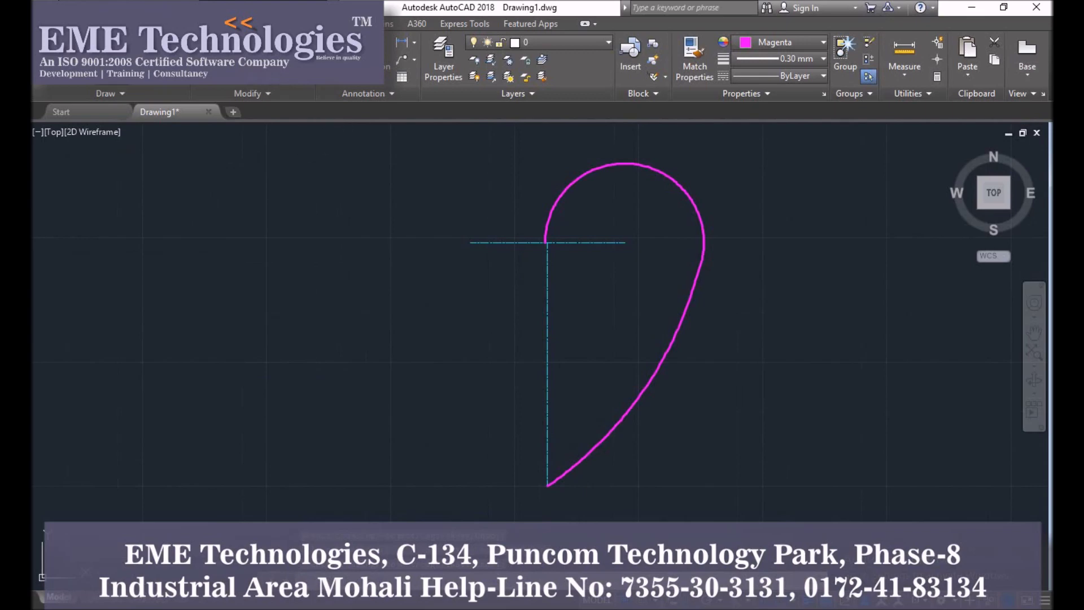
Draw a radius-22 circle at the centre line's right end
click(625, 243)
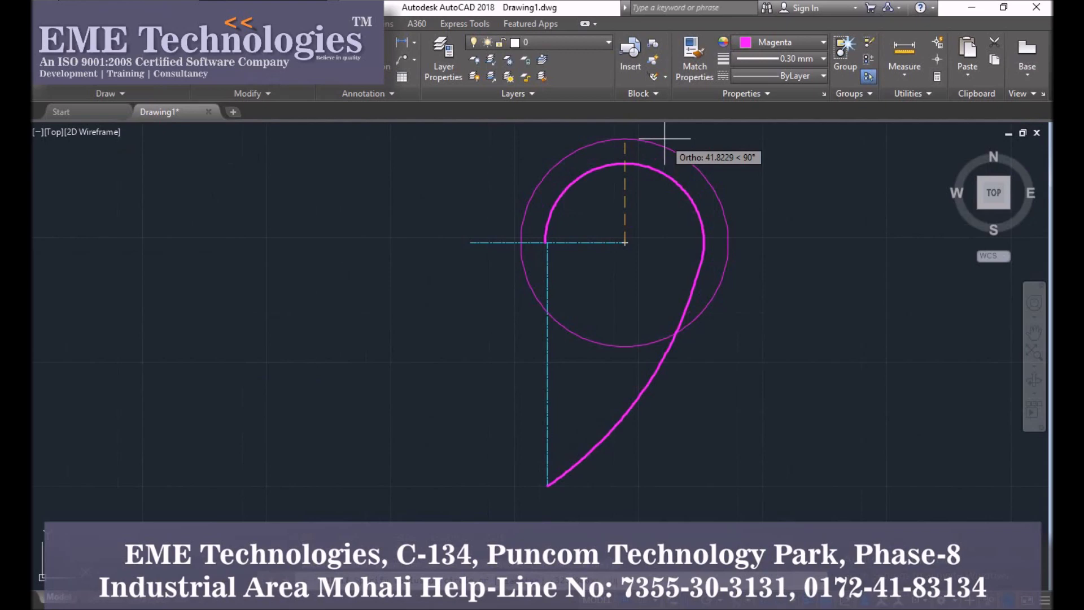
text(22)
key(Return)
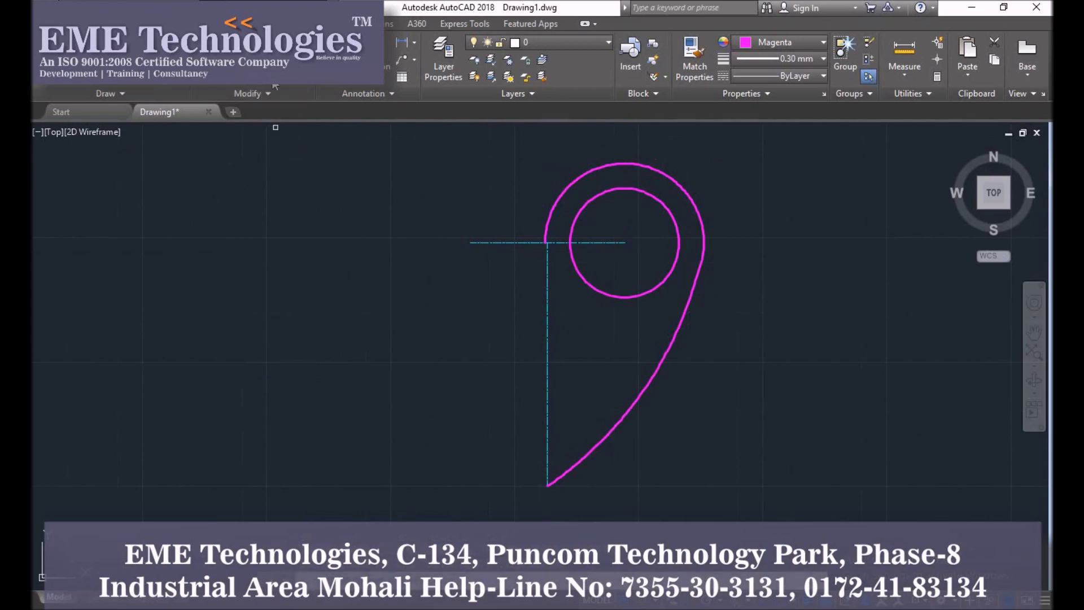
Mirror the teardrop curve about the vertical centre line, keeping the original
click(779, 396)
click(638, 310)
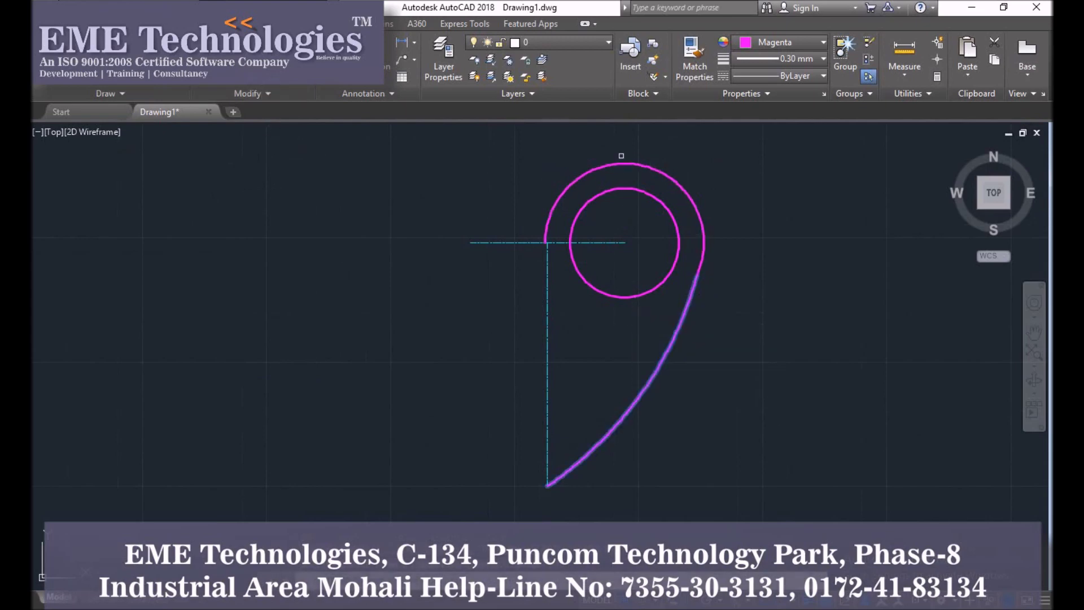
scroll(546, 242, up, 6)
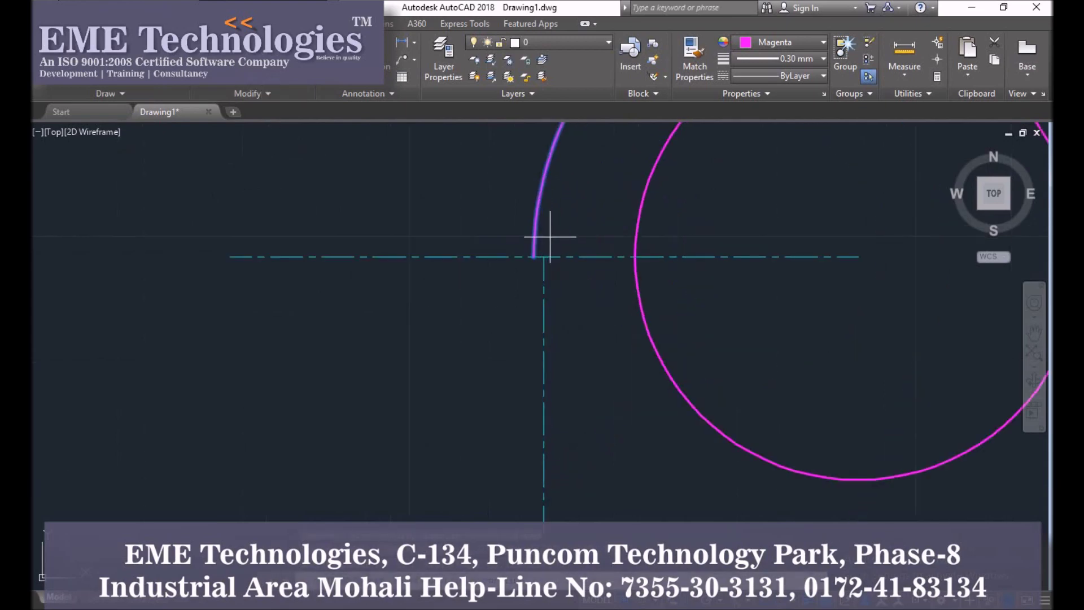
click(543, 257)
scroll(544, 255, down, 6)
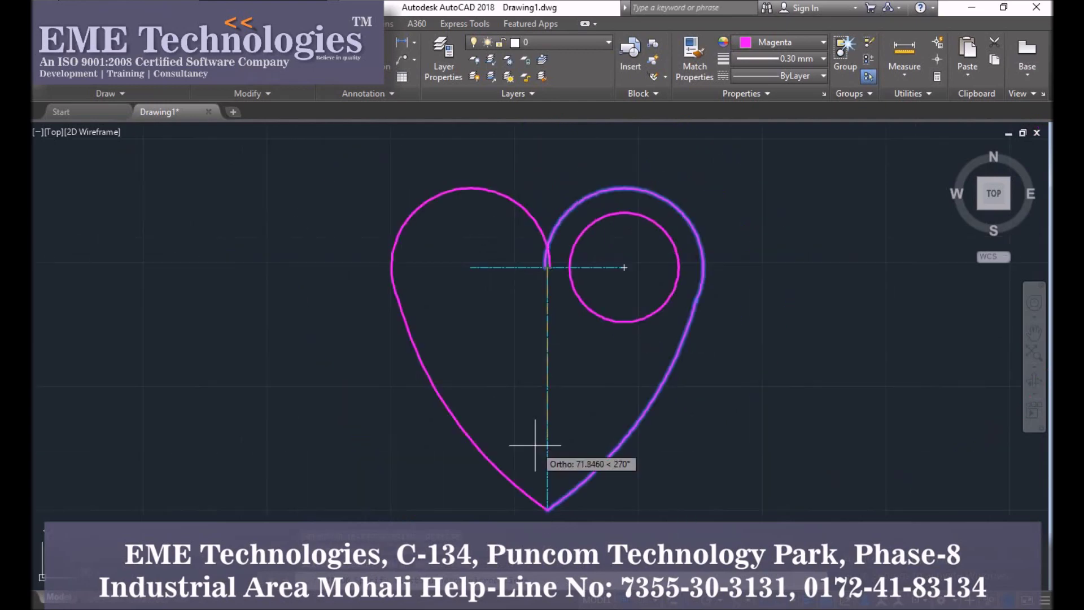
click(531, 486)
right_click(496, 349)
click(517, 355)
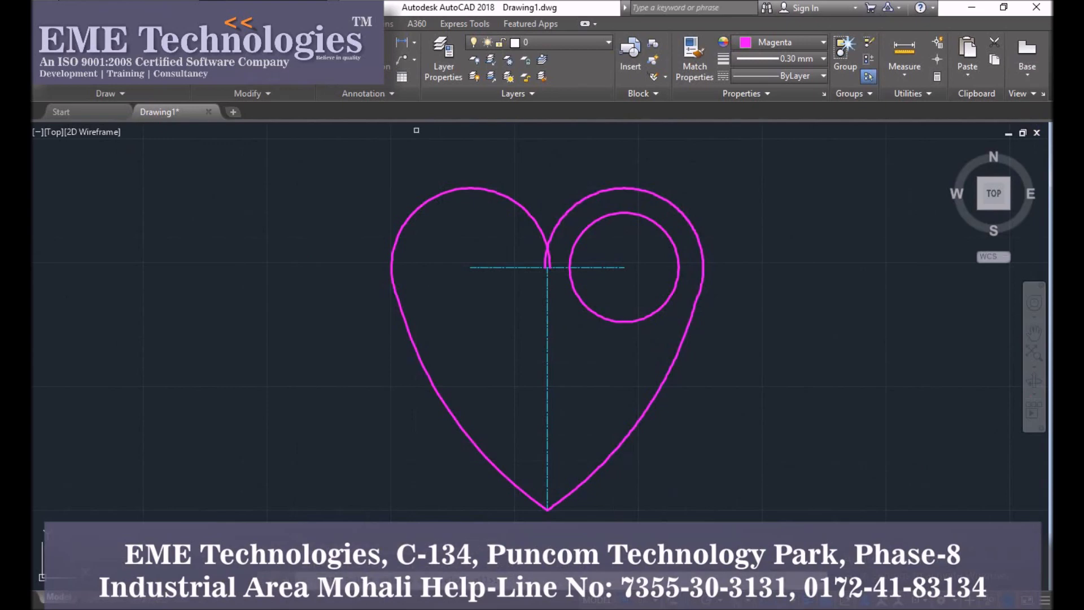
scroll(547, 236, up, 6)
click(576, 313)
Trim the overlapping arc ends at the heart's notch
click(462, 329)
scroll(477, 303, down, 6)
middle_drag(476, 302, 571, 273)
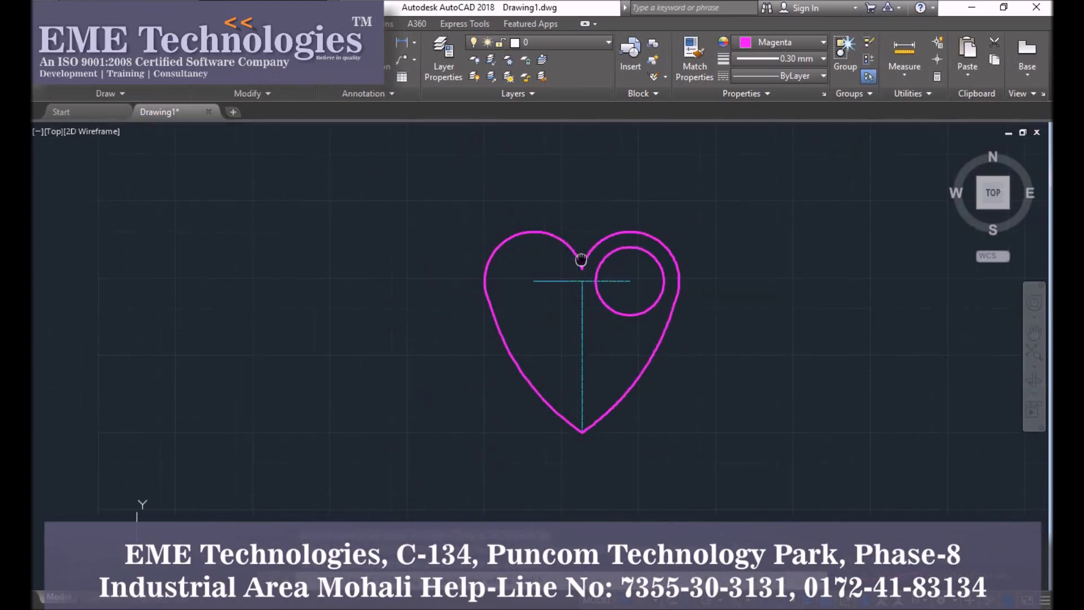
right_click(422, 175)
click(443, 183)
Offset the horizontal centre line downward to create a second parallel centre line
scroll(553, 244, up, 3)
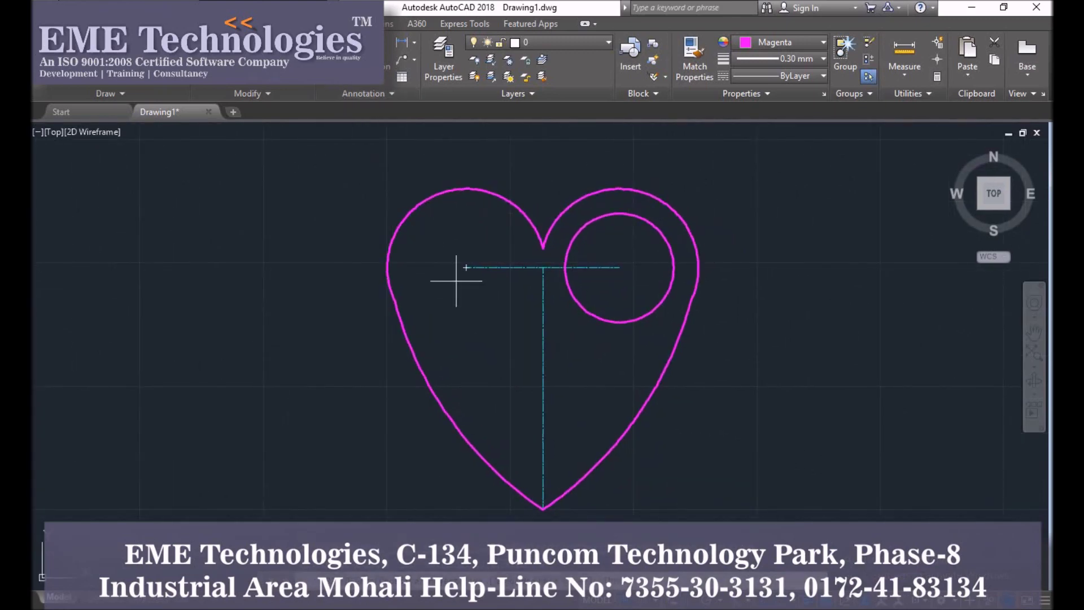
key(Return)
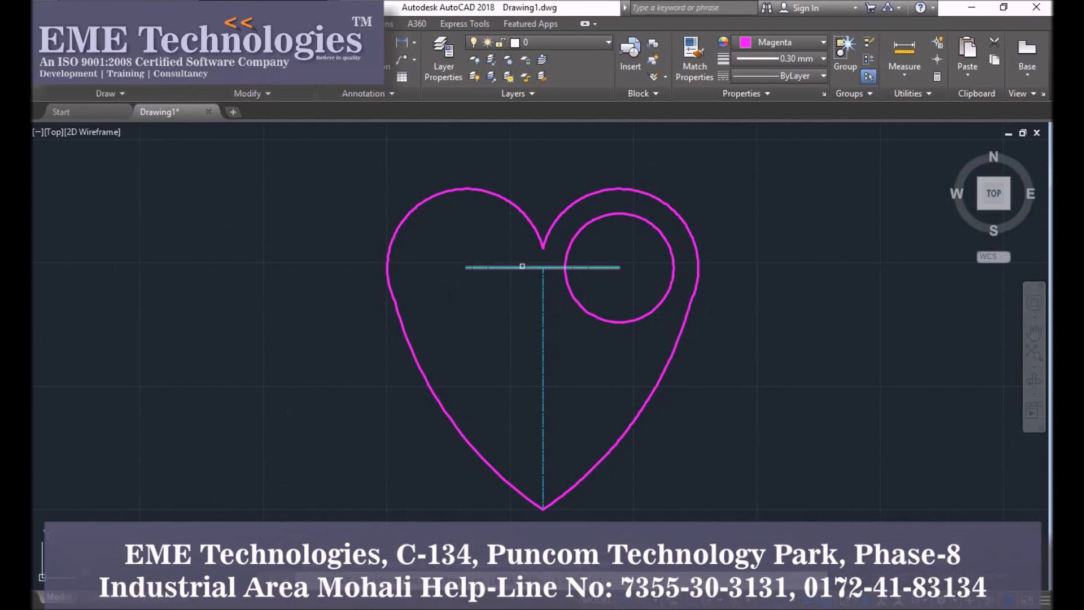
click(522, 266)
click(513, 347)
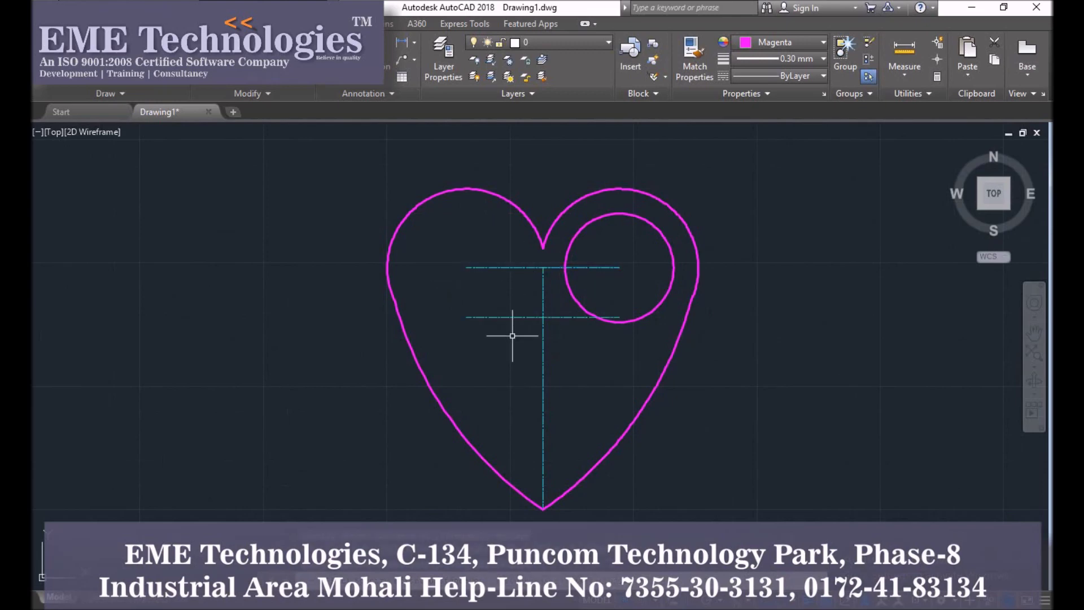
middle_drag(515, 278, 419, 285)
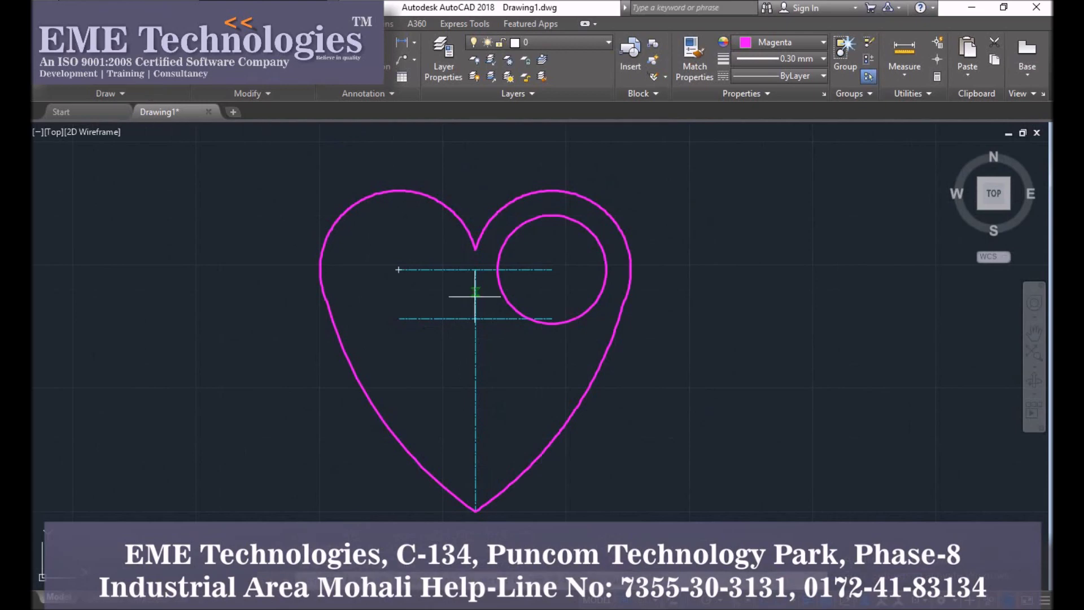
Draw a radius-16 circle at the lower centre line's left intersection
click(426, 318)
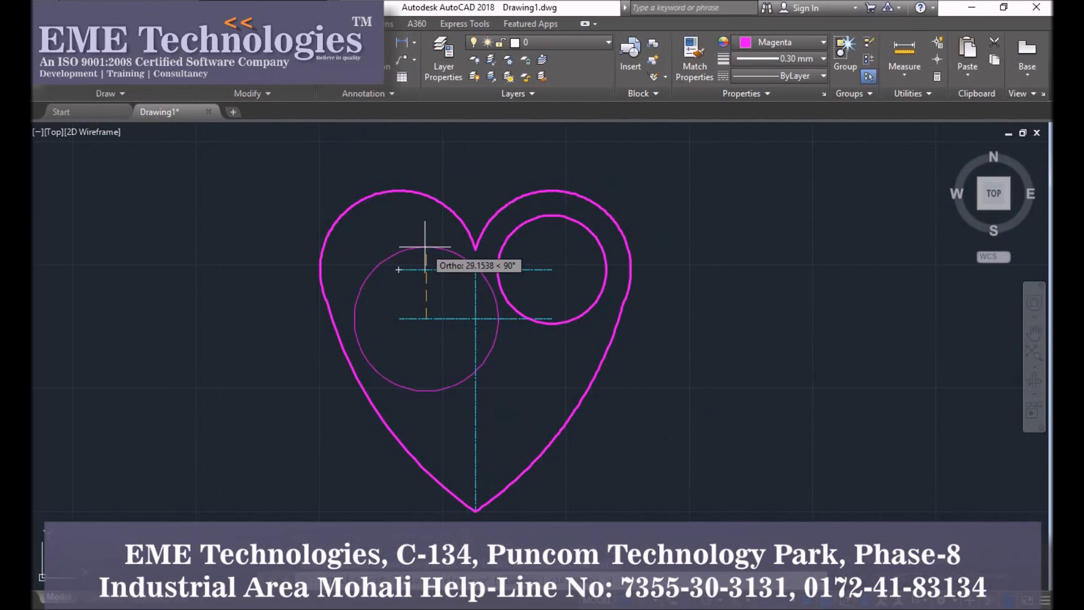
text(16)
key(Return)
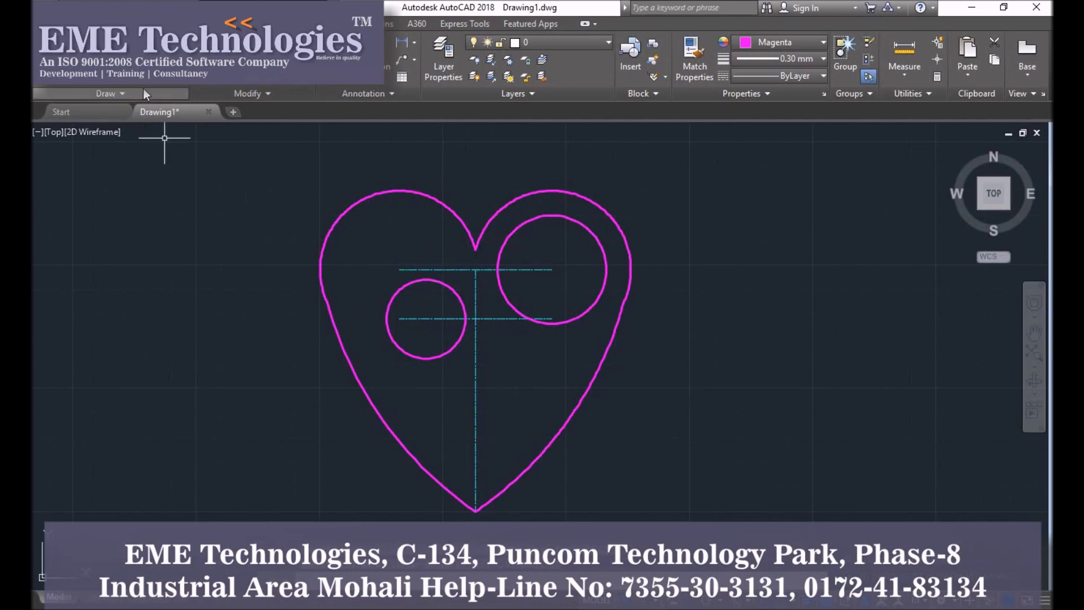
Extend the lower centre line to the small circle
click(292, 43)
click(302, 96)
click(411, 318)
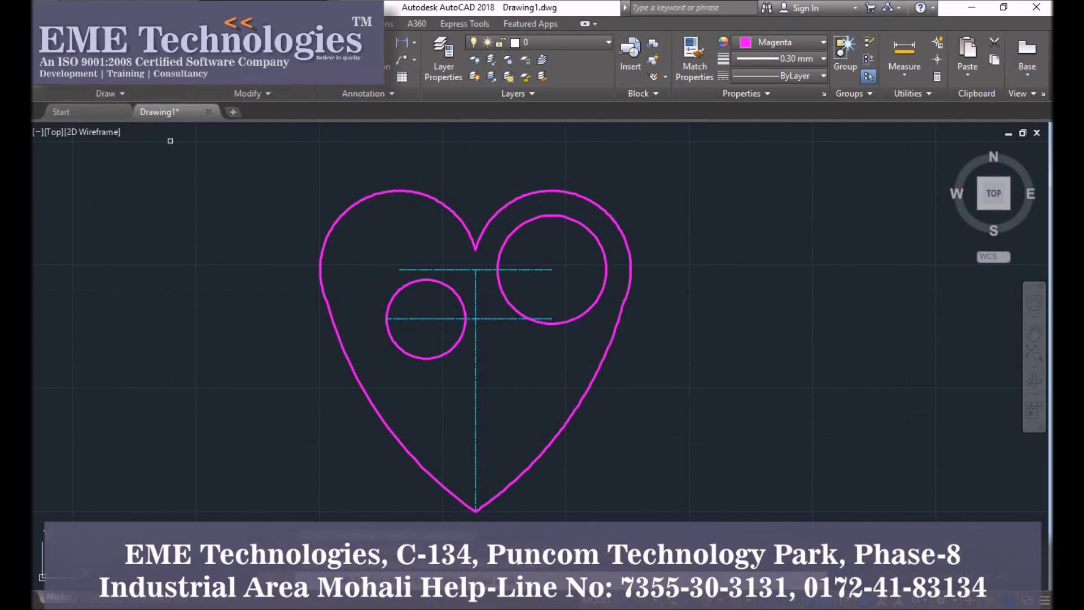
Draw a short slanted centre line down from the small circle's left edge
click(47, 52)
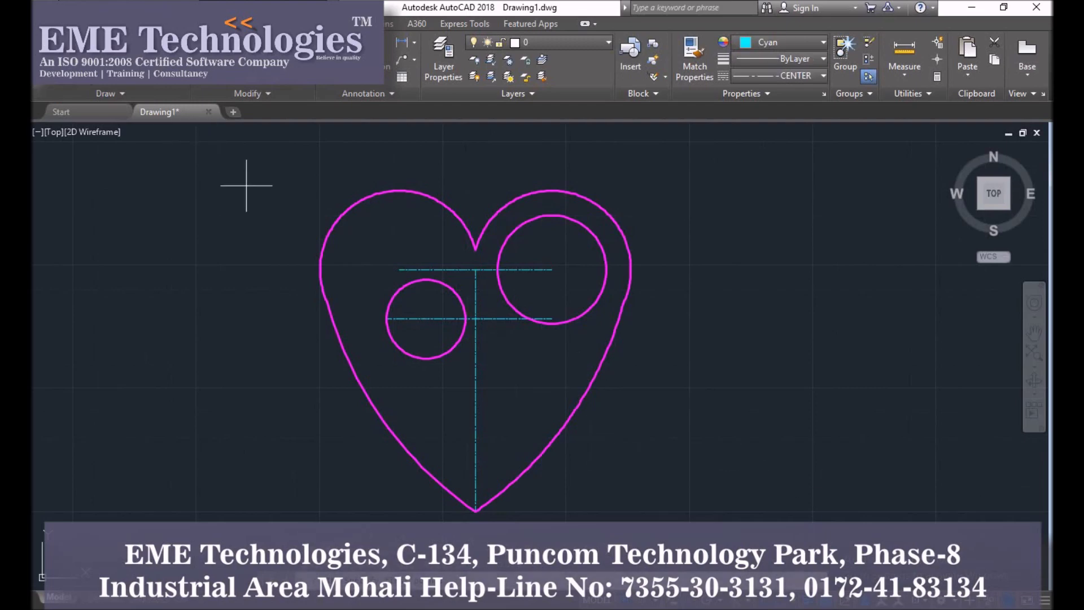
click(386, 318)
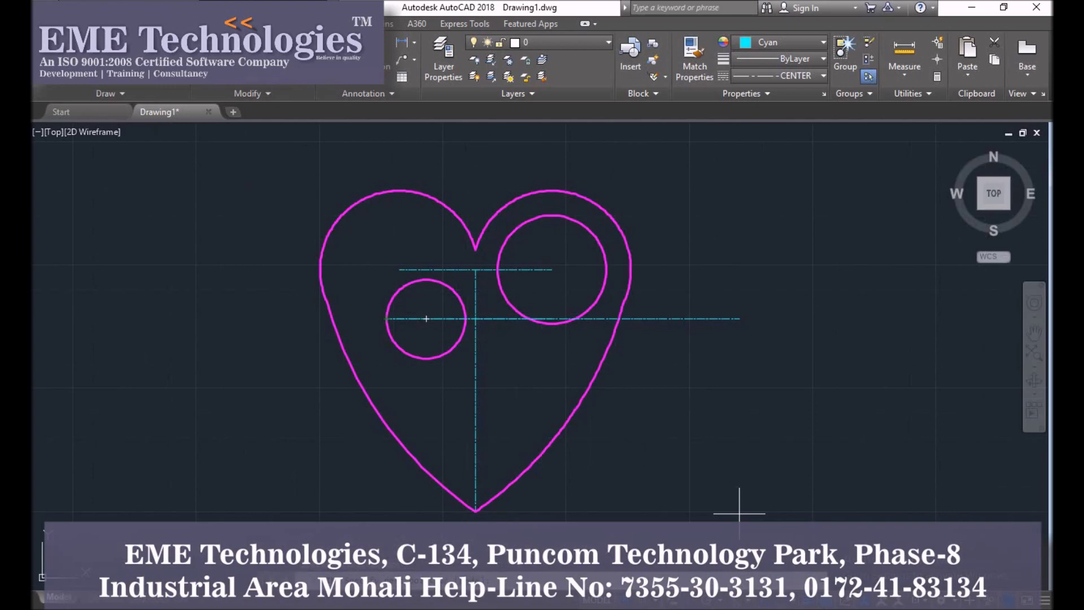
click(693, 602)
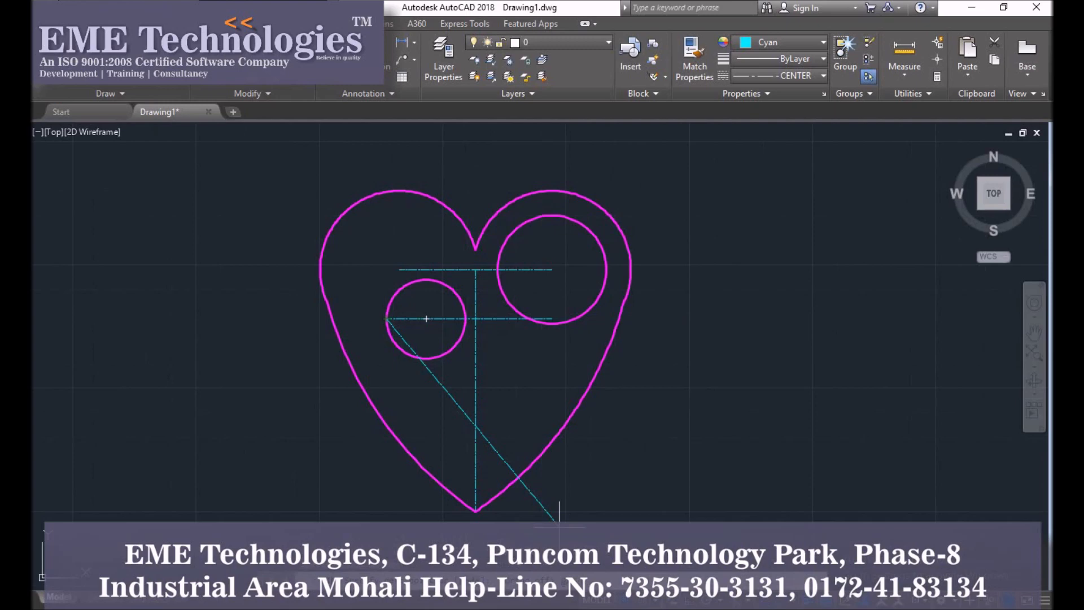
key(Return)
key(Return)
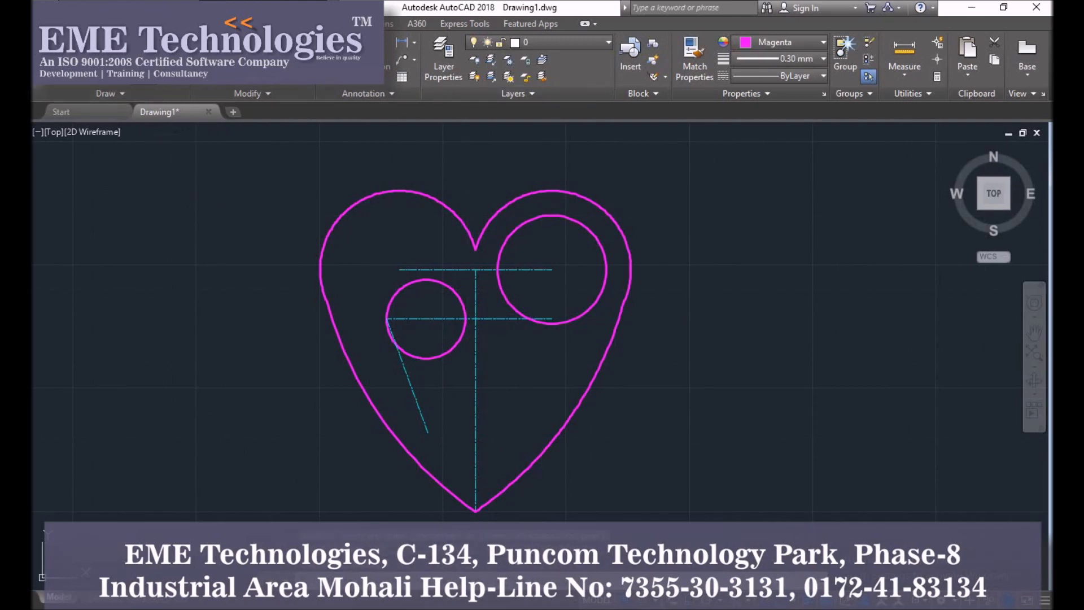
click(156, 88)
Draw a Start, End, Radius arc from the slanted line's lower end to the small circle
click(187, 278)
click(427, 432)
click(465, 318)
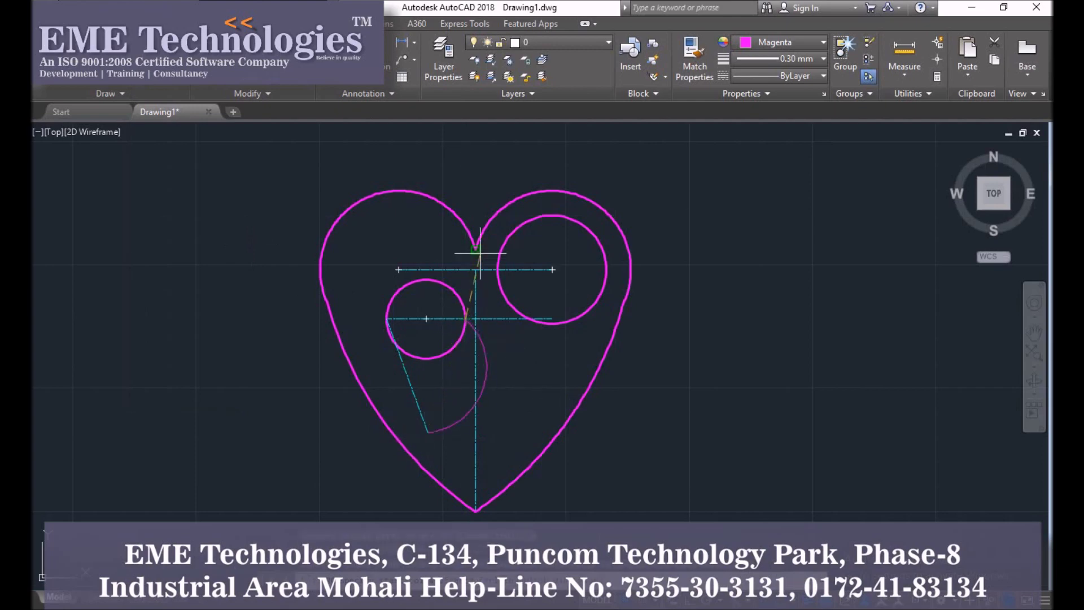
click(434, 221)
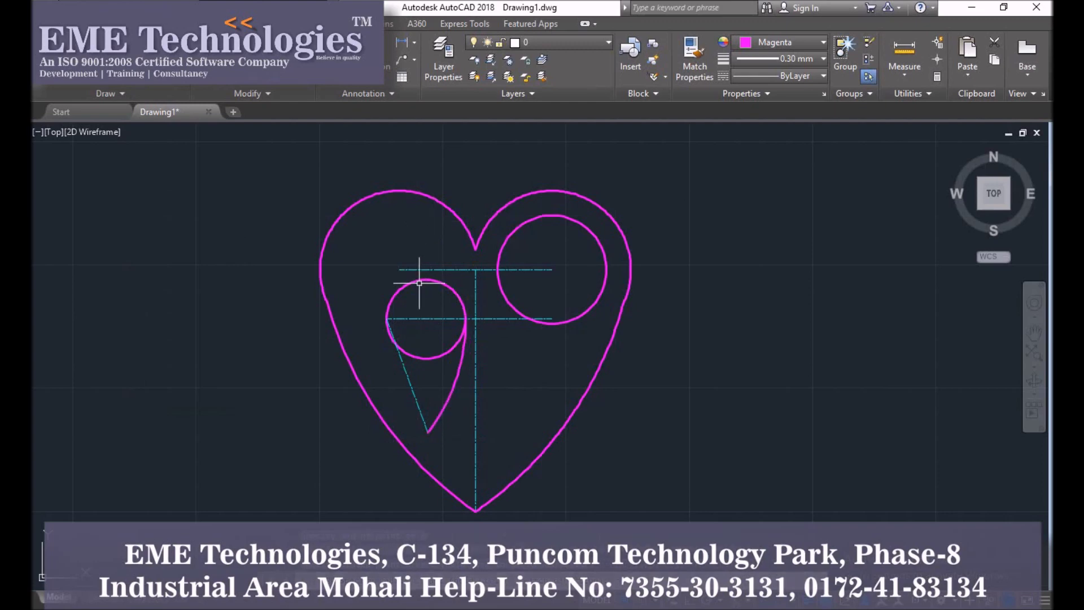
Trim the small circle's unwanted arcs, leaving a downward-pointing teardrop
click(282, 50)
scroll(380, 327, up, 3)
click(408, 327)
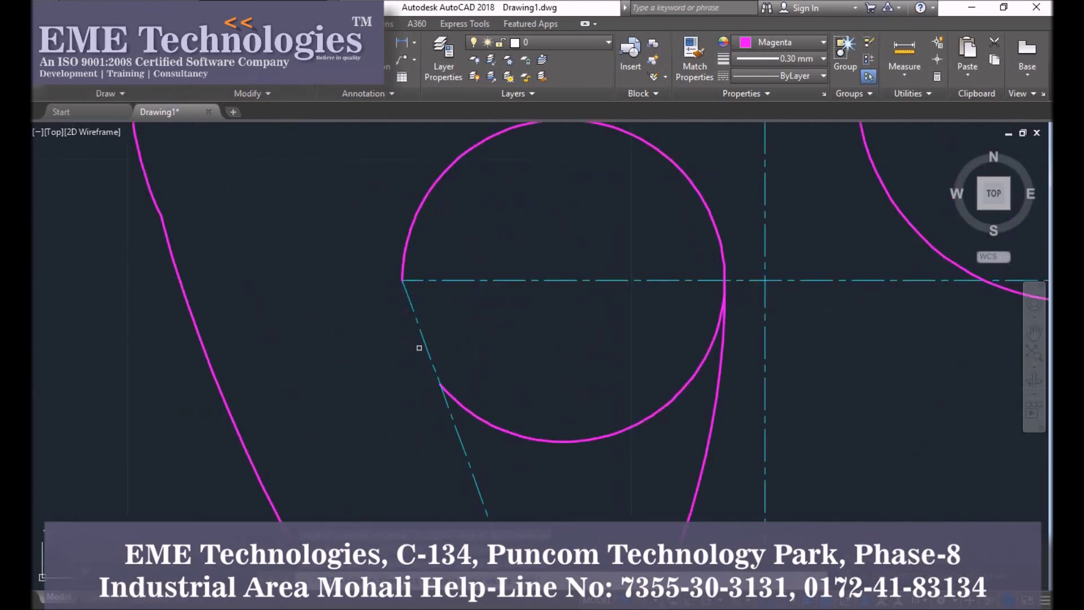
click(511, 429)
scroll(562, 394, down, 2)
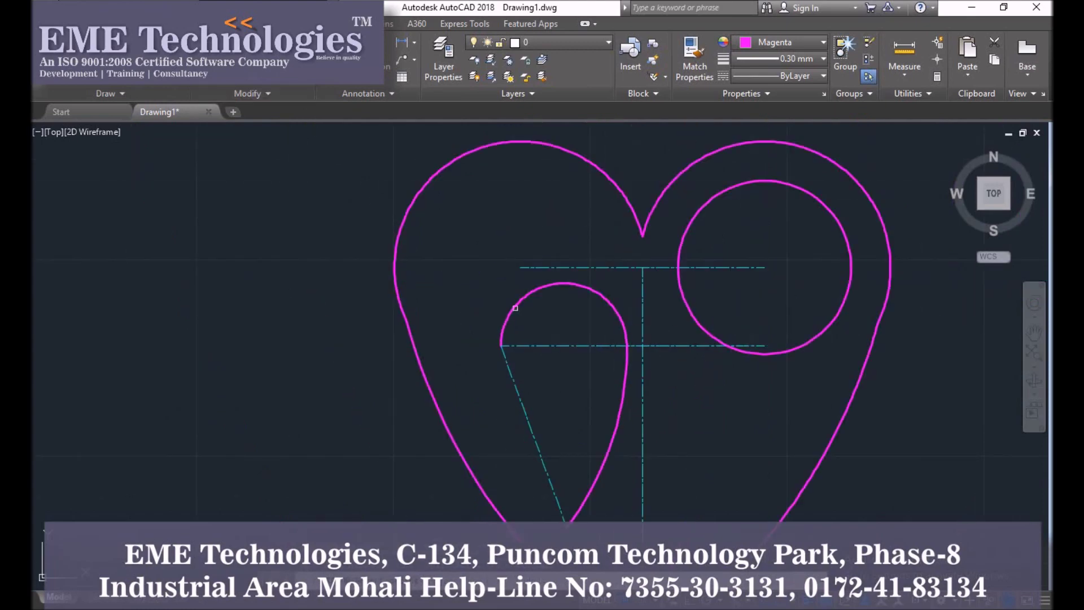
key(Return)
Mirror the teardrop about the slanted centre line, keeping the original, to form a small heart
click(501, 345)
click(566, 517)
right_click(437, 368)
click(454, 372)
scroll(362, 292, down, 5)
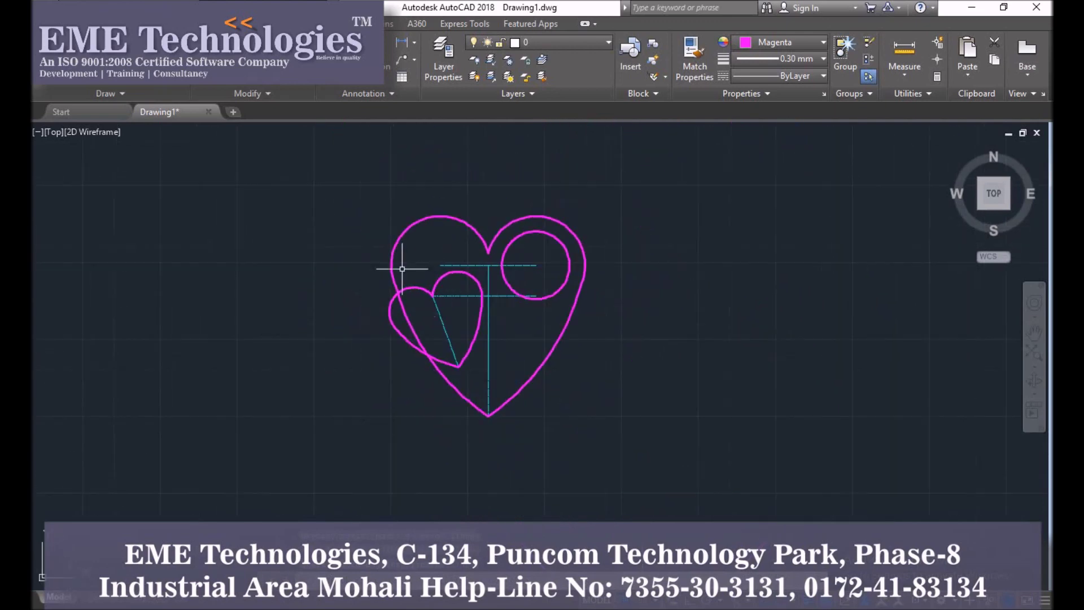
scroll(417, 233, up, 2)
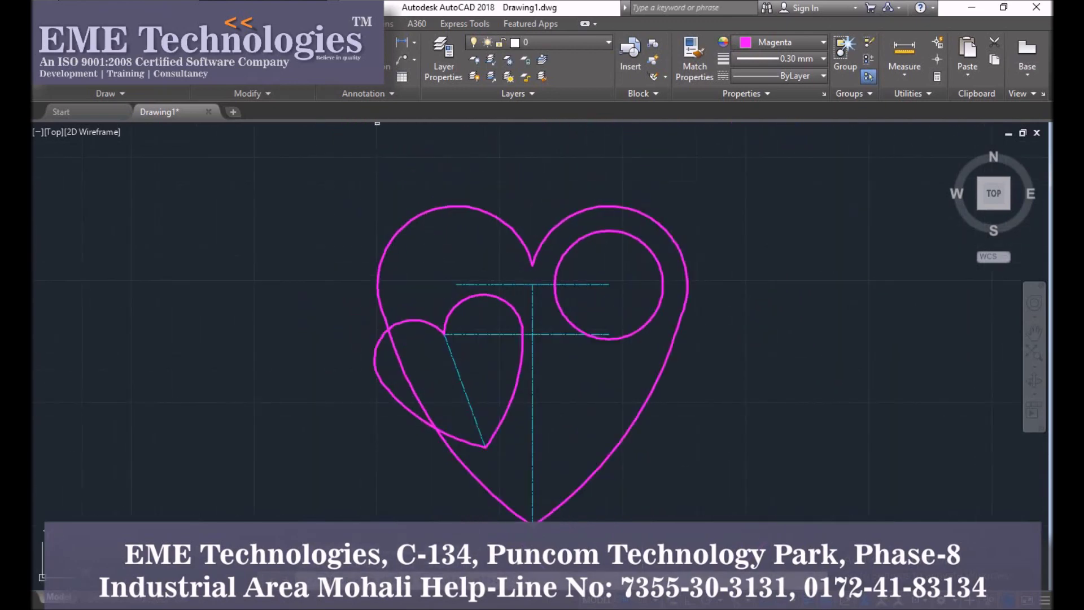
Trim the small heart's left lobe and the big heart's overlapping lower-left segment
click(380, 343)
right_click(217, 139)
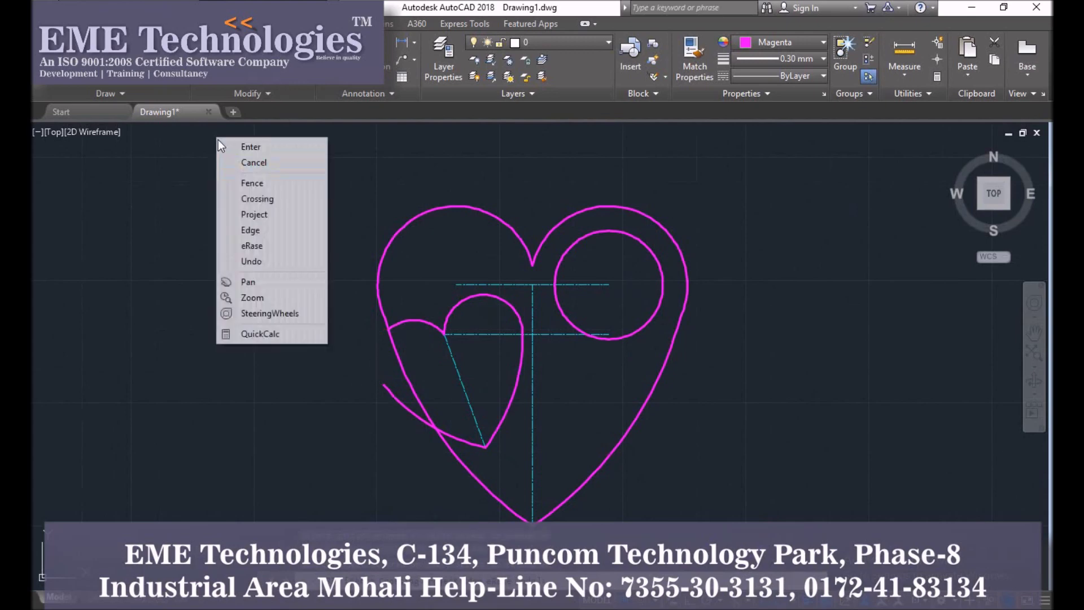
click(251, 259)
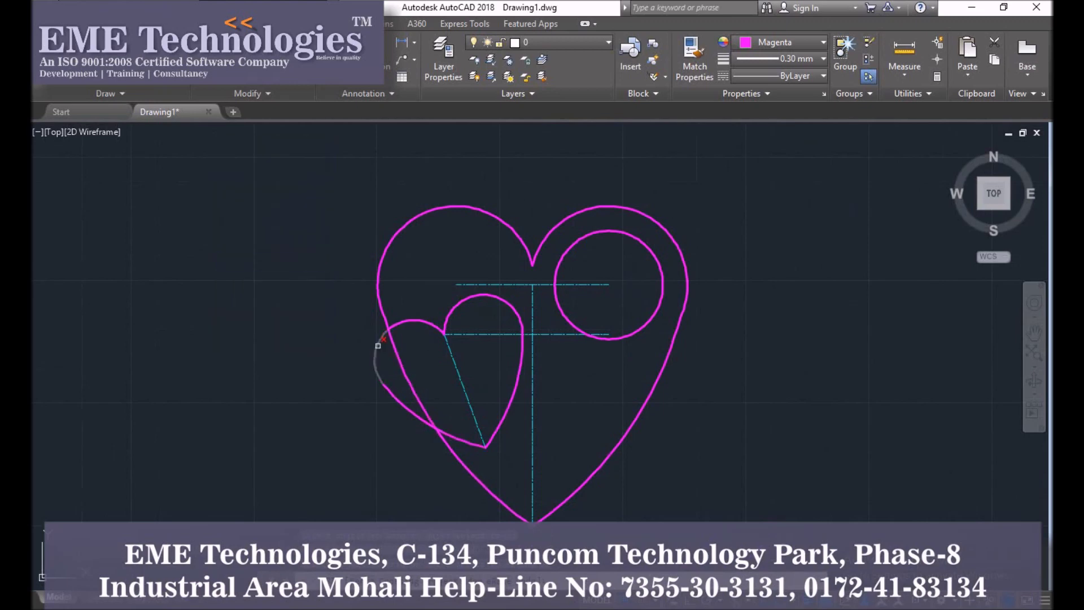
click(378, 346)
click(395, 400)
click(401, 362)
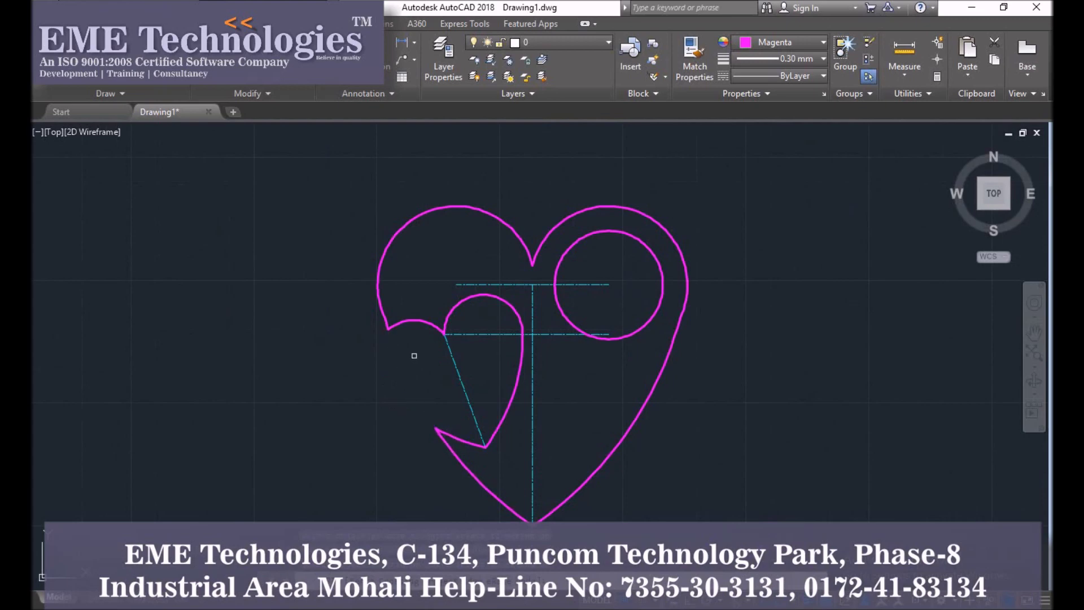
middle_drag(459, 402, 437, 370)
key(Escape)
click(440, 356)
Erase the slanted centre line
right_click(445, 322)
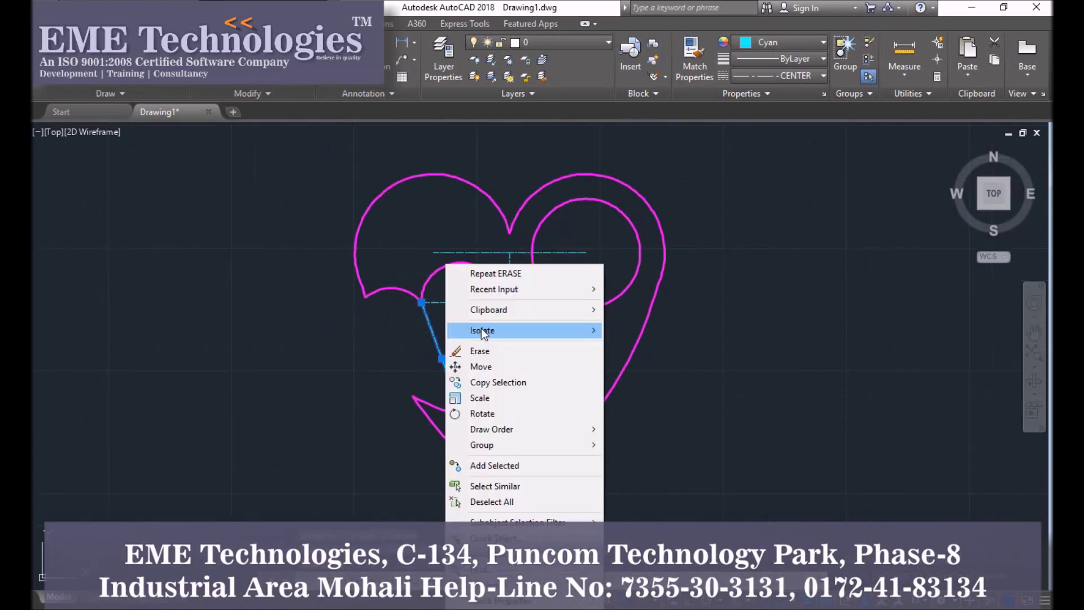
click(469, 351)
middle_drag(602, 247, 598, 271)
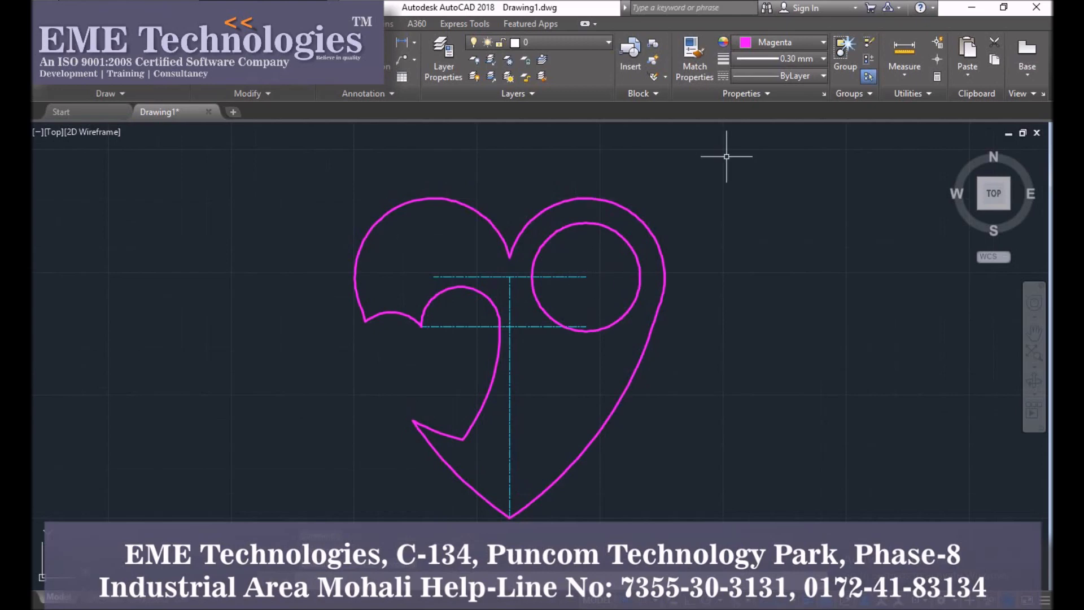
Add an R32 radius dimension to the heart's upper-right outer arc
text(c)
key(Return)
click(586, 276)
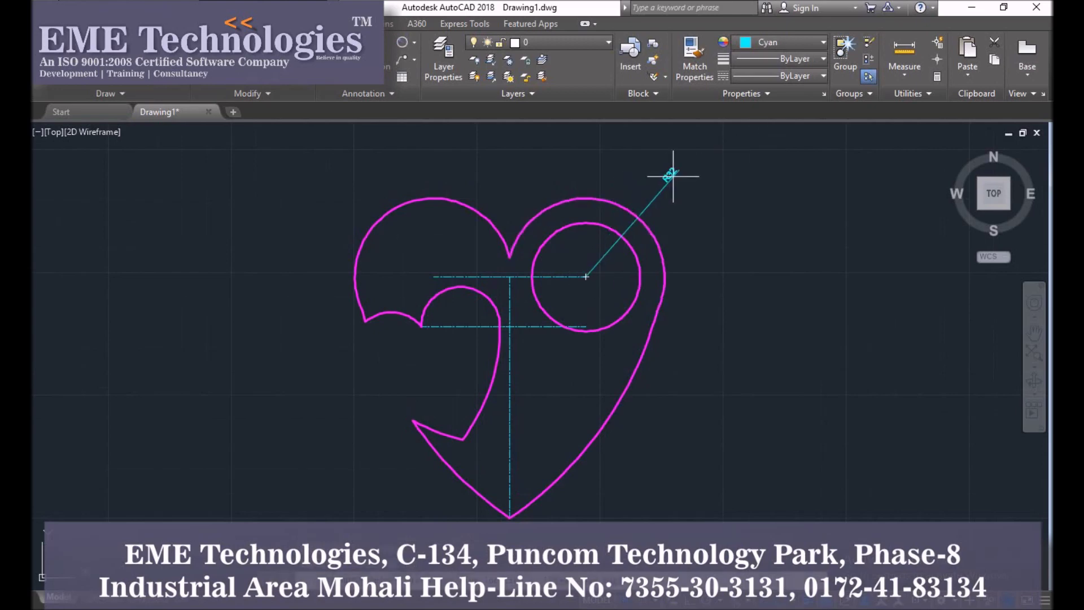
click(673, 176)
Enter a new overall scale for the ISO-25 dimension style in the Dimension Style Manager
text(d)
key(Return)
click(688, 274)
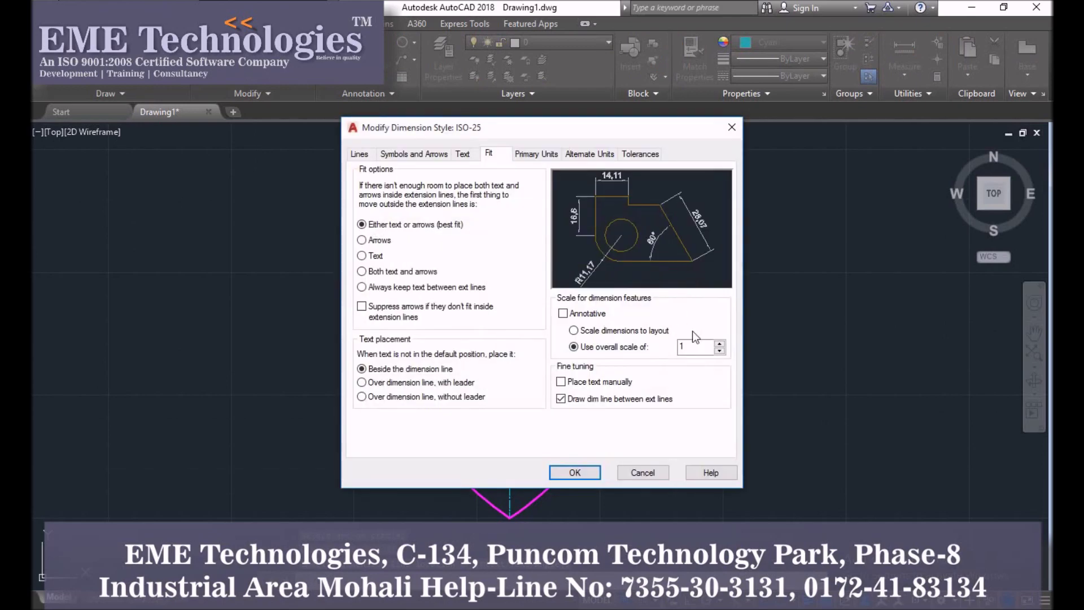
drag(697, 342, 664, 343)
text(3)
click(584, 469)
click(633, 420)
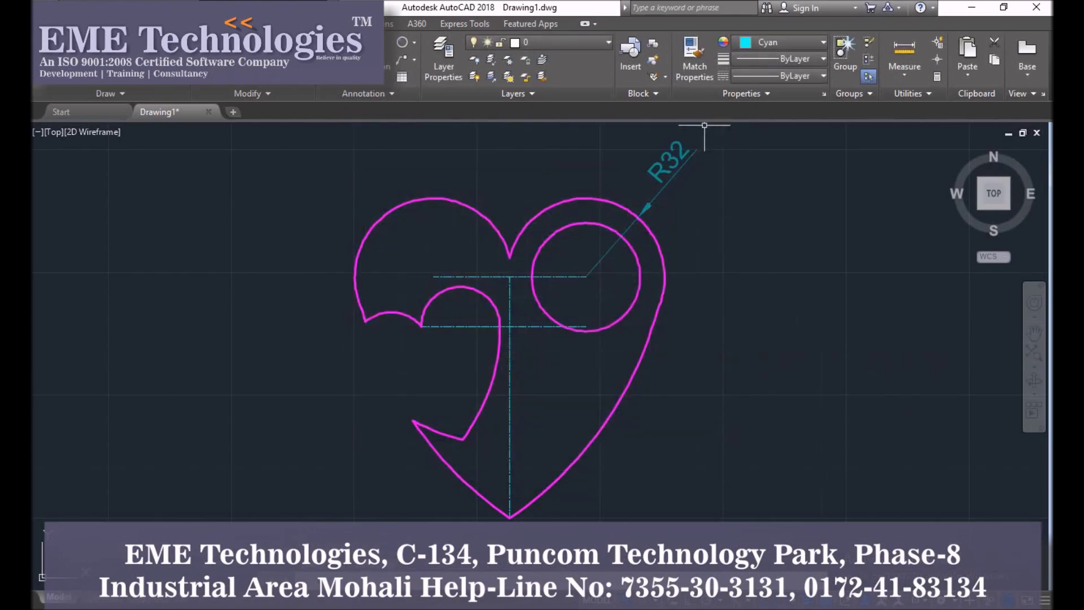
middle_drag(748, 195, 752, 214)
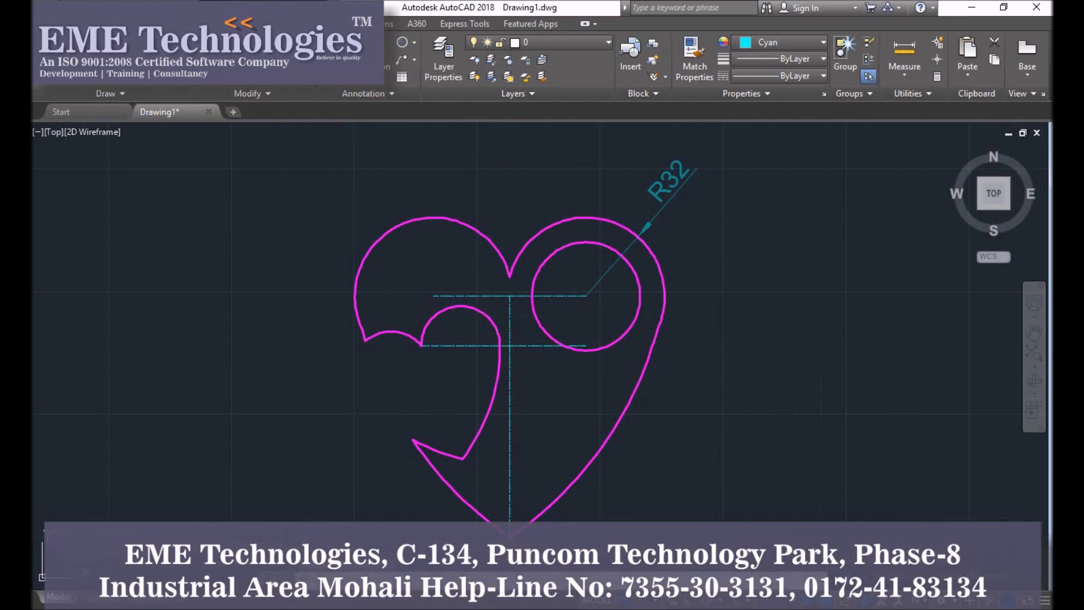
Reopen the ISO-25 style and confirm an overall dimension scale of 2
text(d)
key(Return)
click(686, 278)
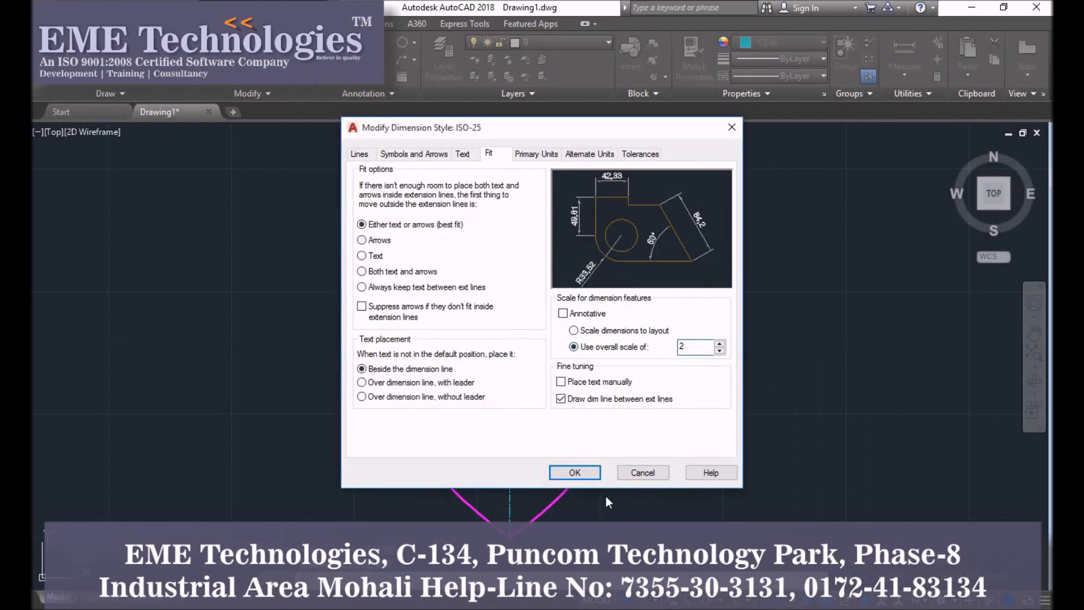
click(576, 472)
click(625, 417)
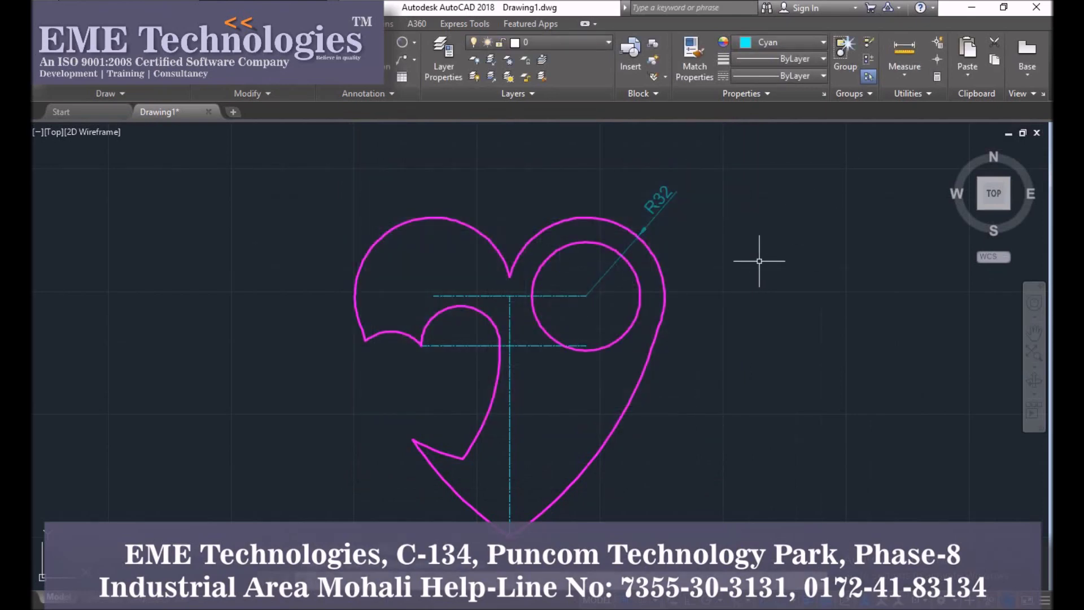
middle_drag(760, 252, 749, 225)
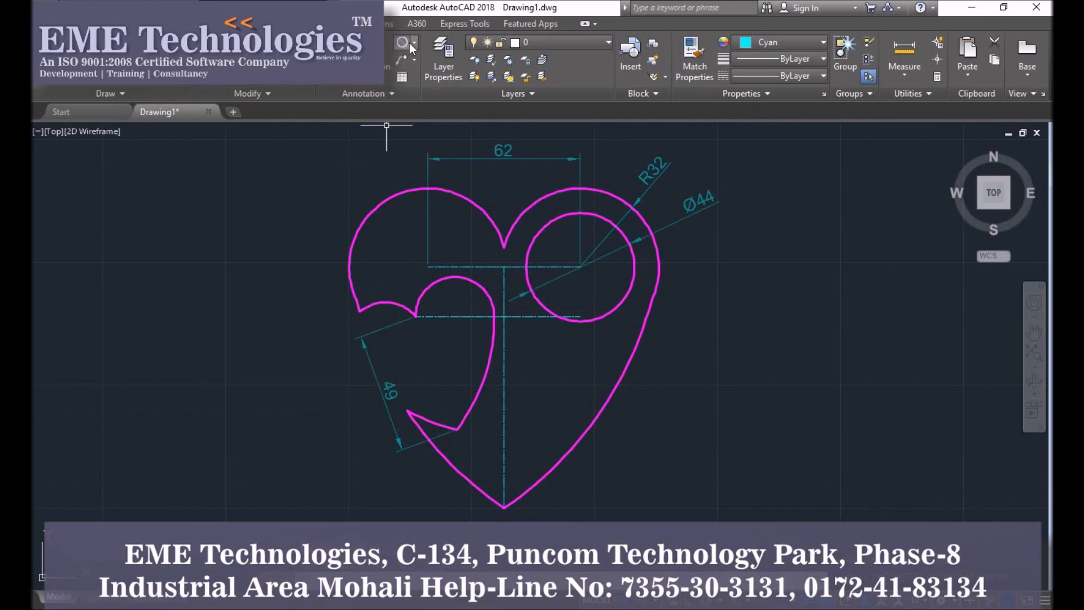
Add radius dimensions: R150 on the big heart's right arc and R75 on the inner heart's arc
click(414, 41)
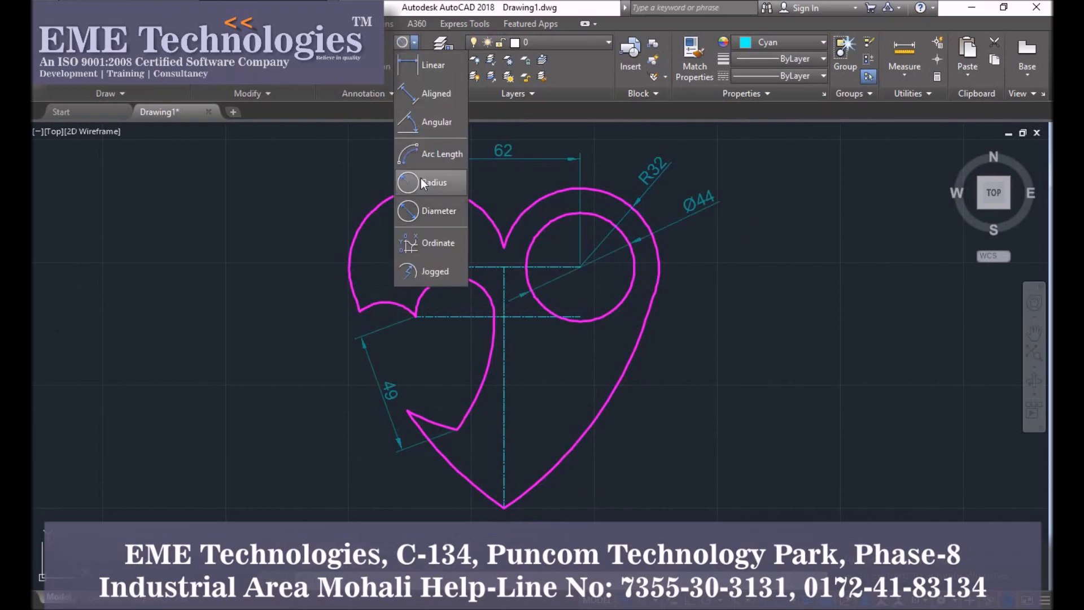
click(417, 211)
click(648, 332)
click(571, 383)
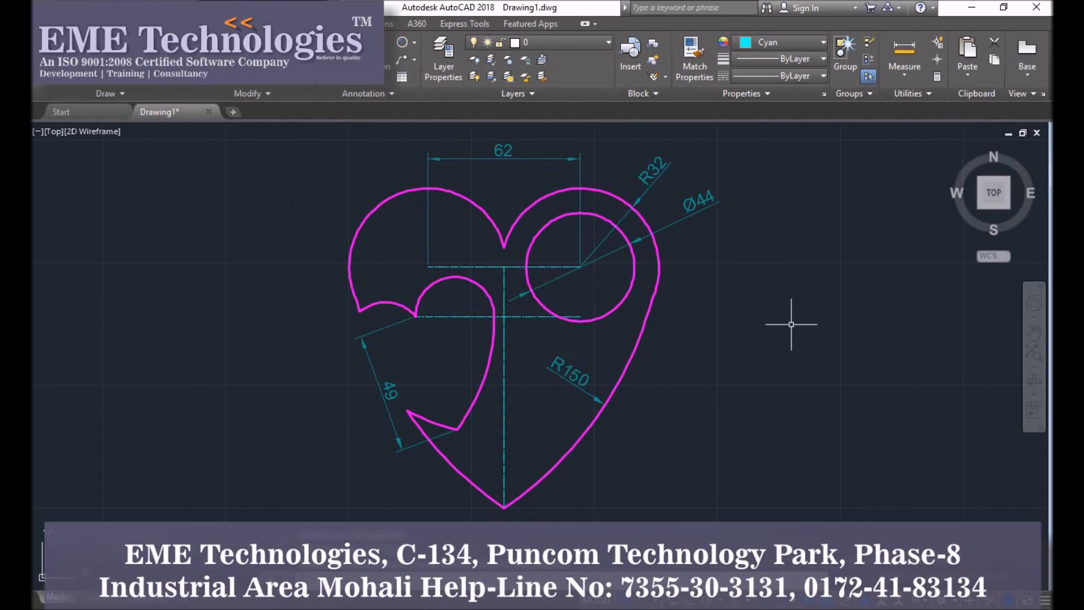
click(484, 366)
click(472, 361)
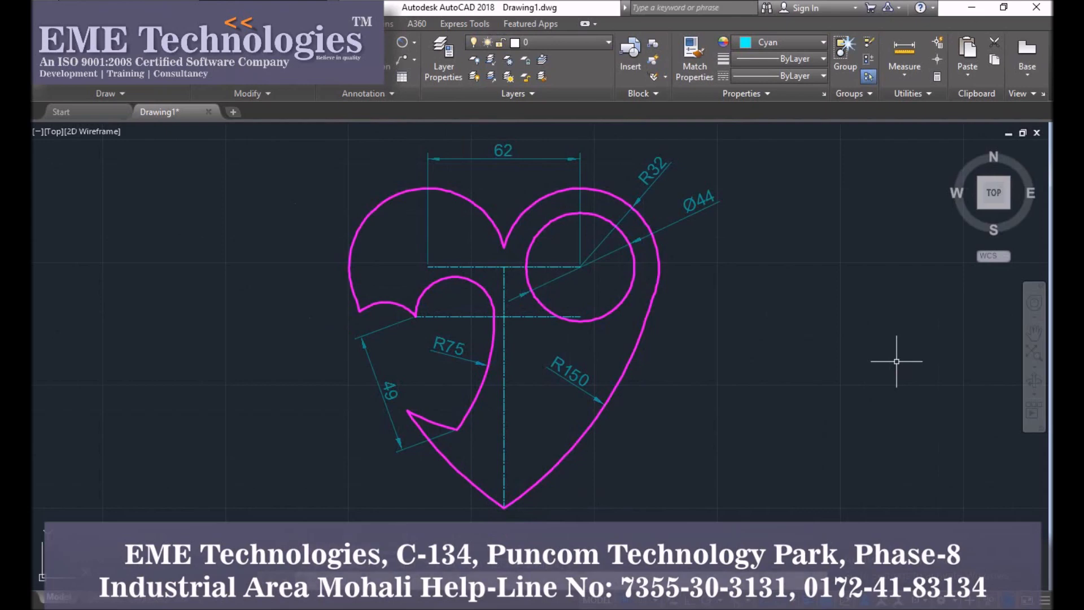
Add a vertical 20 linear dimension between the upper and lower centre line ends
click(413, 43)
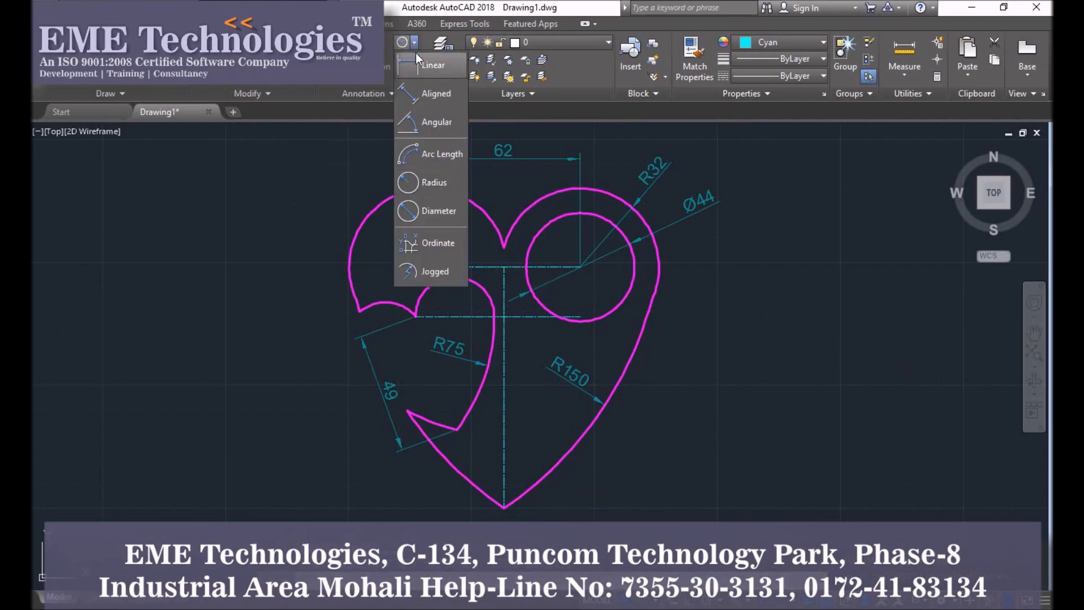
click(421, 65)
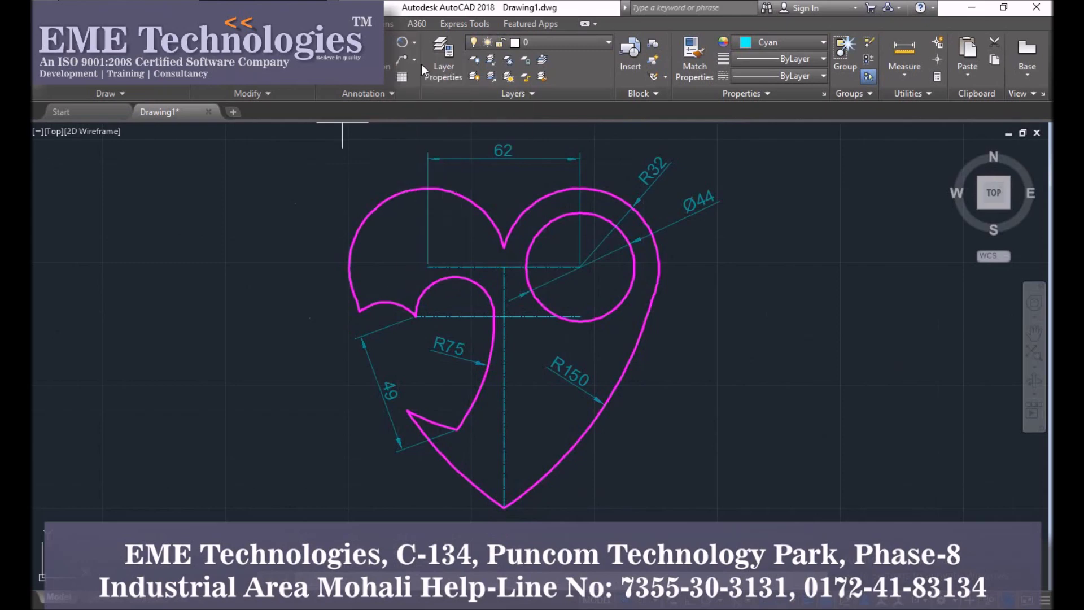
click(504, 266)
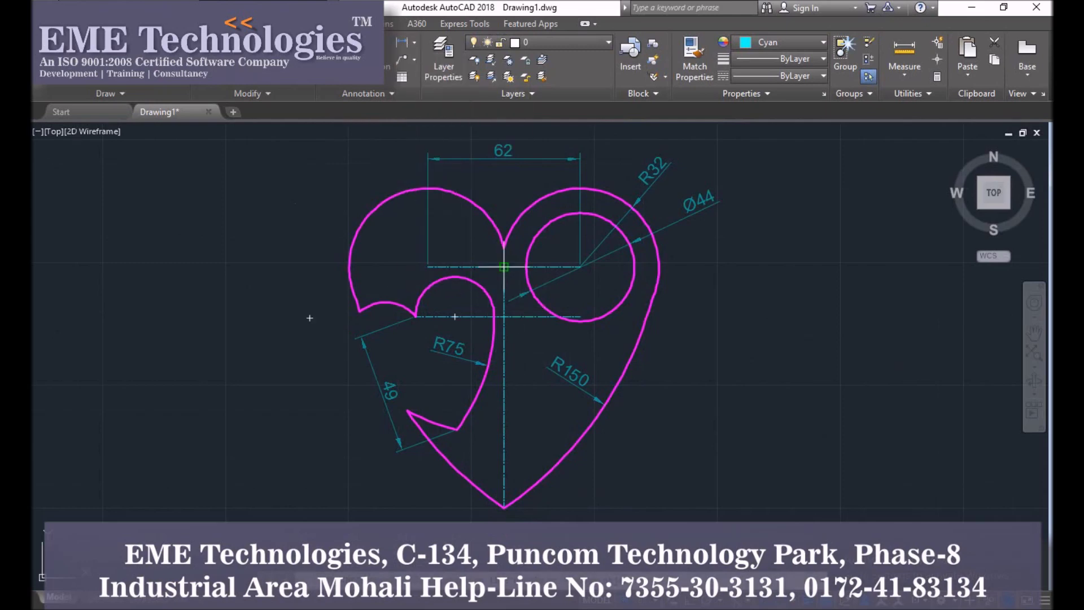
click(504, 316)
scroll(504, 291, up, 3)
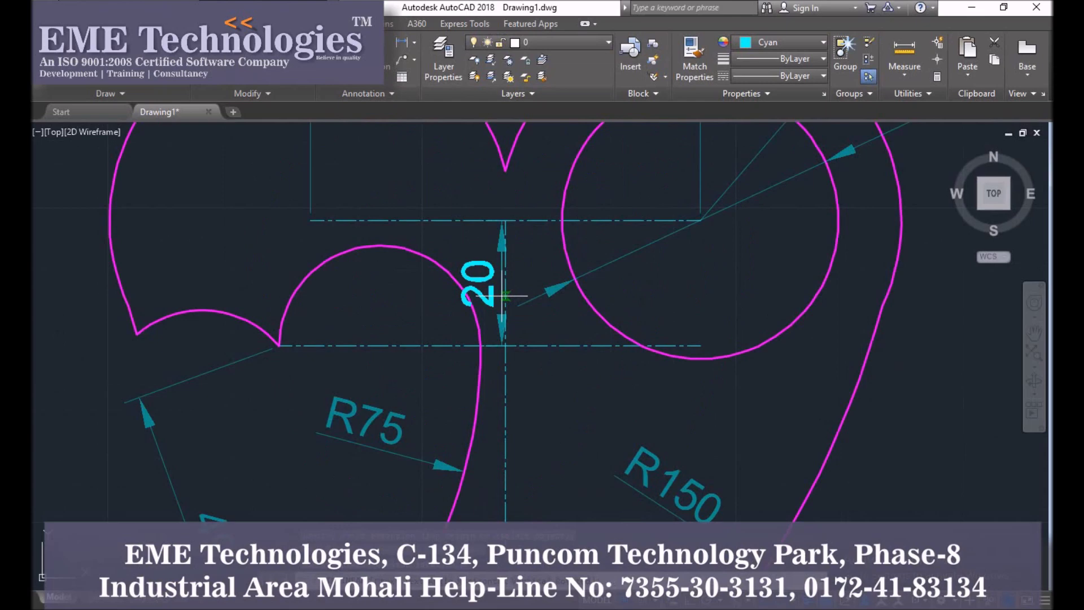
scroll(505, 289, down, 2)
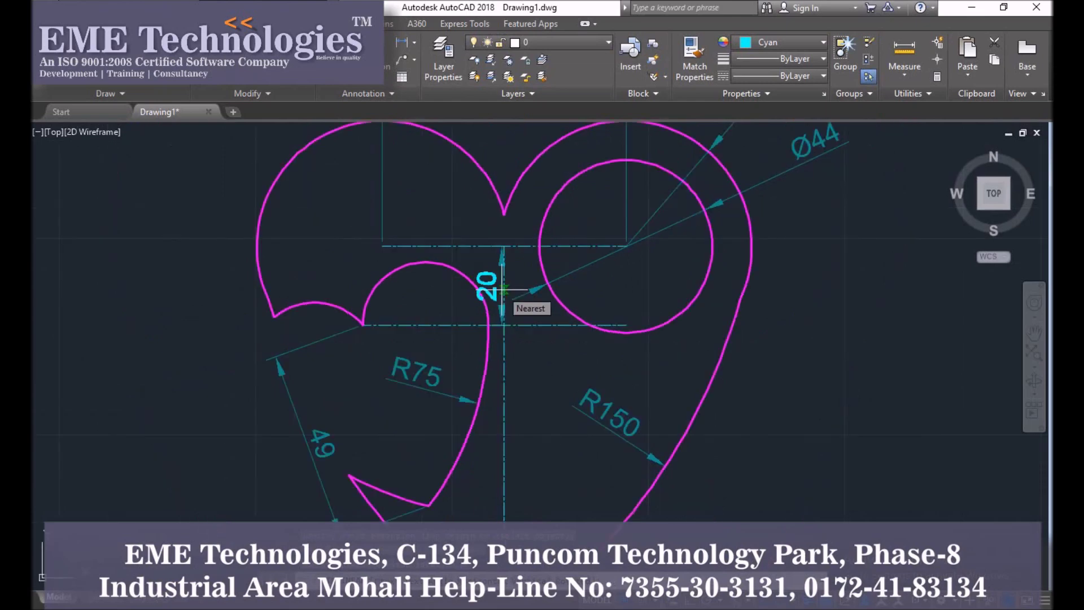
click(432, 289)
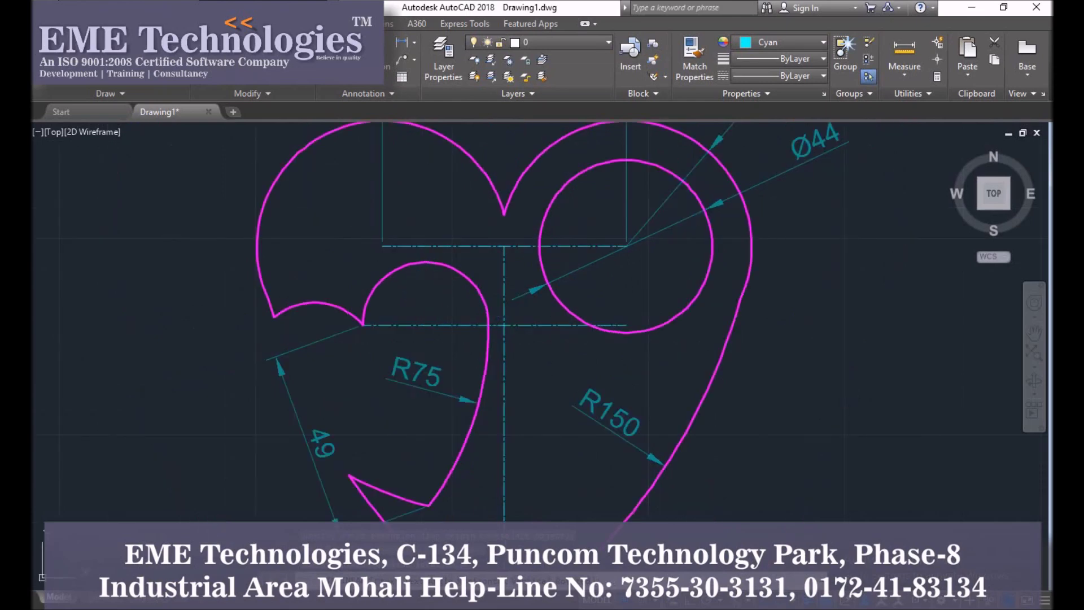
scroll(500, 289, down, 2)
scroll(670, 230, up, 1)
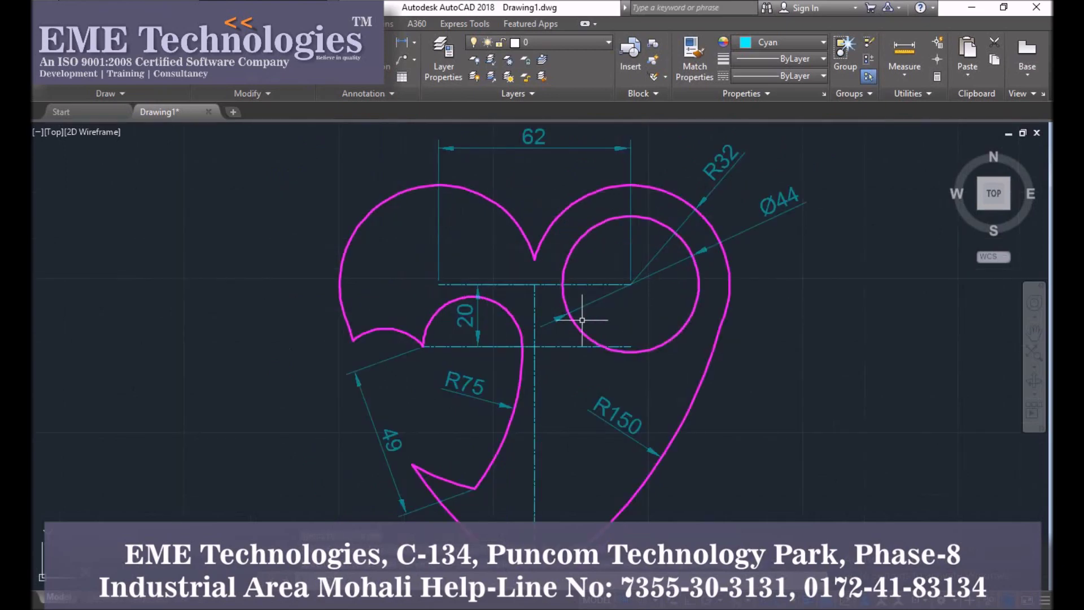
Erase the misplaced 20 dimension and re-add it vertically beside the circle, down to the lower centre line
click(460, 315)
right_click(460, 316)
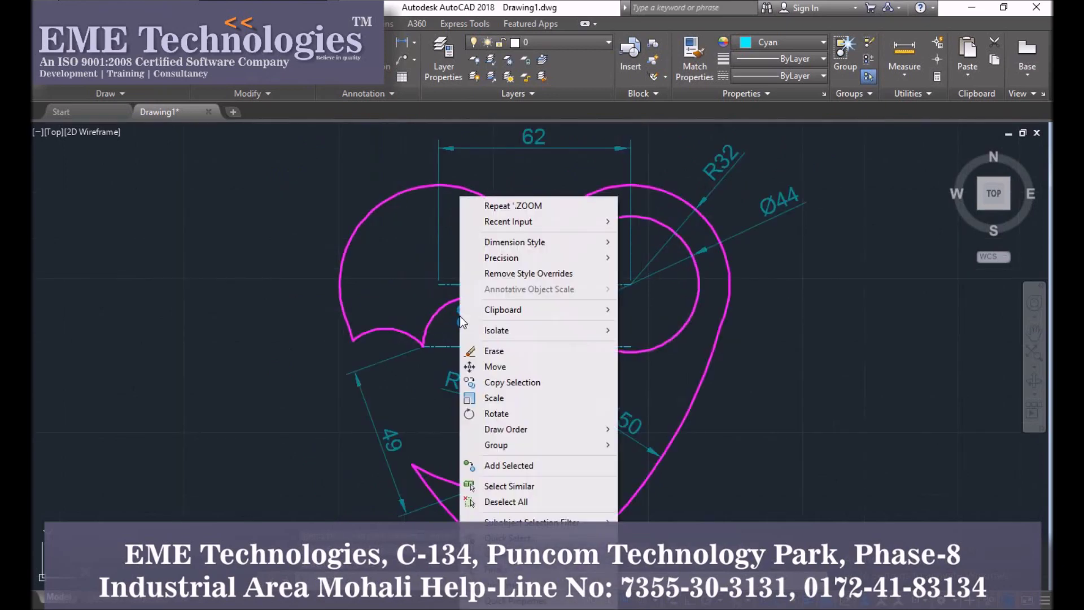
click(480, 351)
click(403, 44)
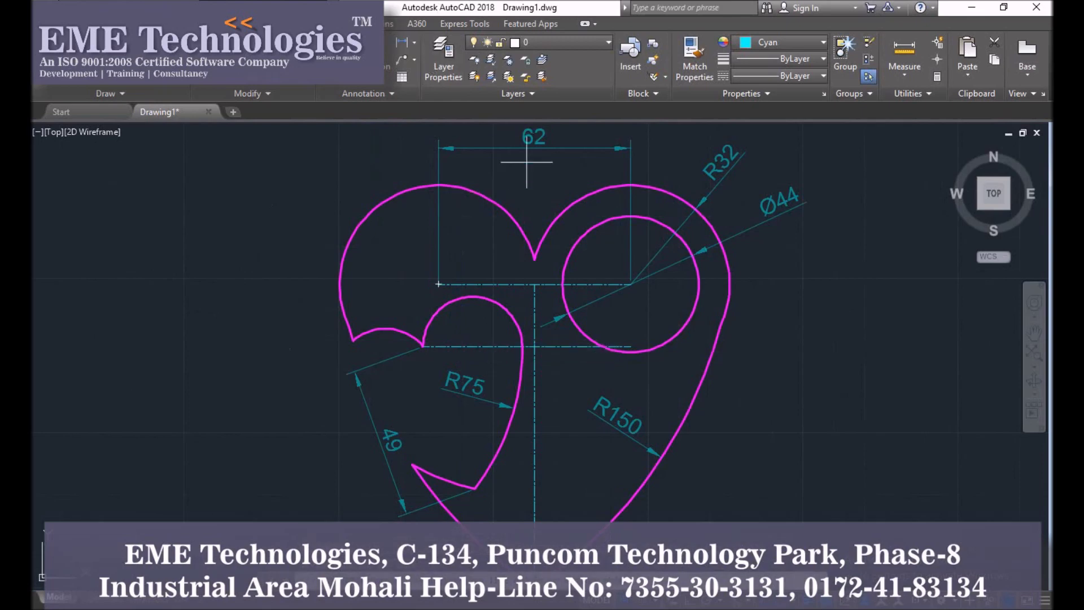
click(631, 347)
click(631, 309)
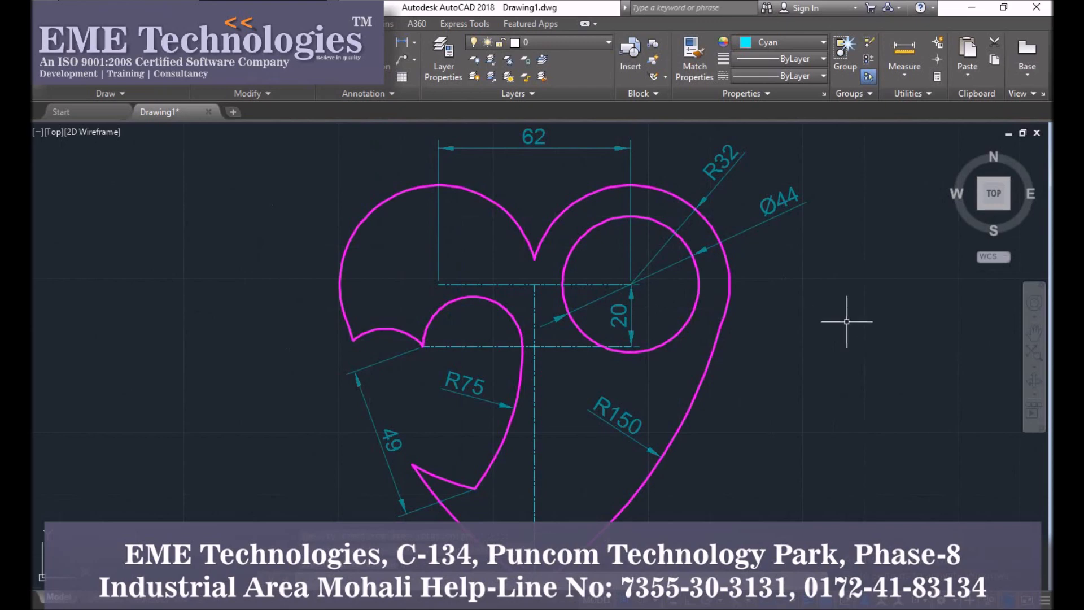
scroll(847, 324, down, 2)
middle_drag(734, 281, 604, 259)
scroll(722, 278, up, 2)
scroll(617, 242, down, 2)
scroll(595, 249, up, 2)
Raise the transparency of the three dash-dot centre lines to 48 so they appear faint
click(474, 393)
click(470, 349)
click(458, 289)
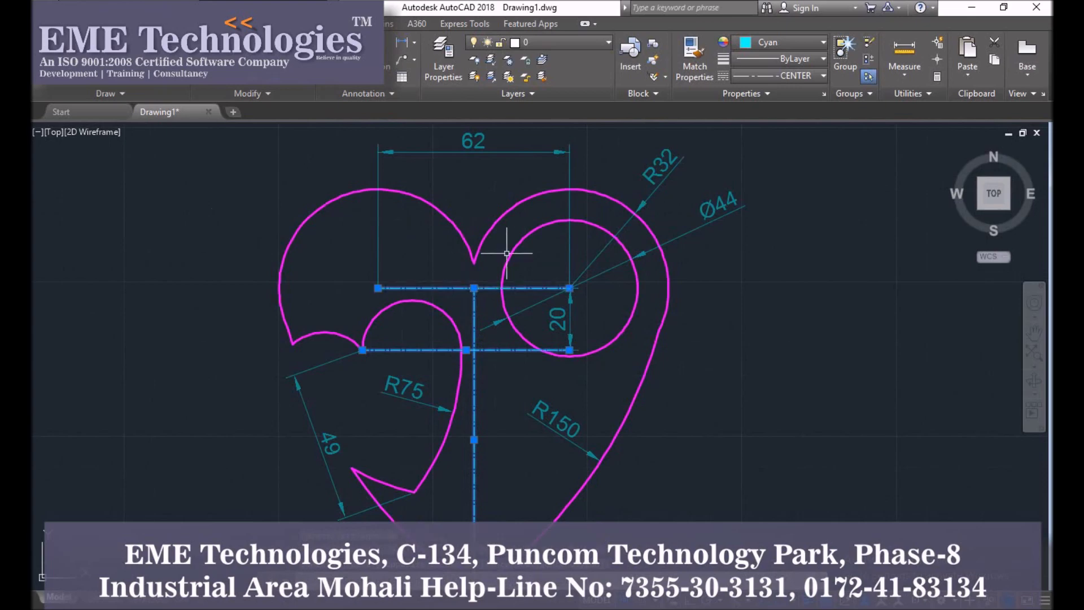
click(791, 92)
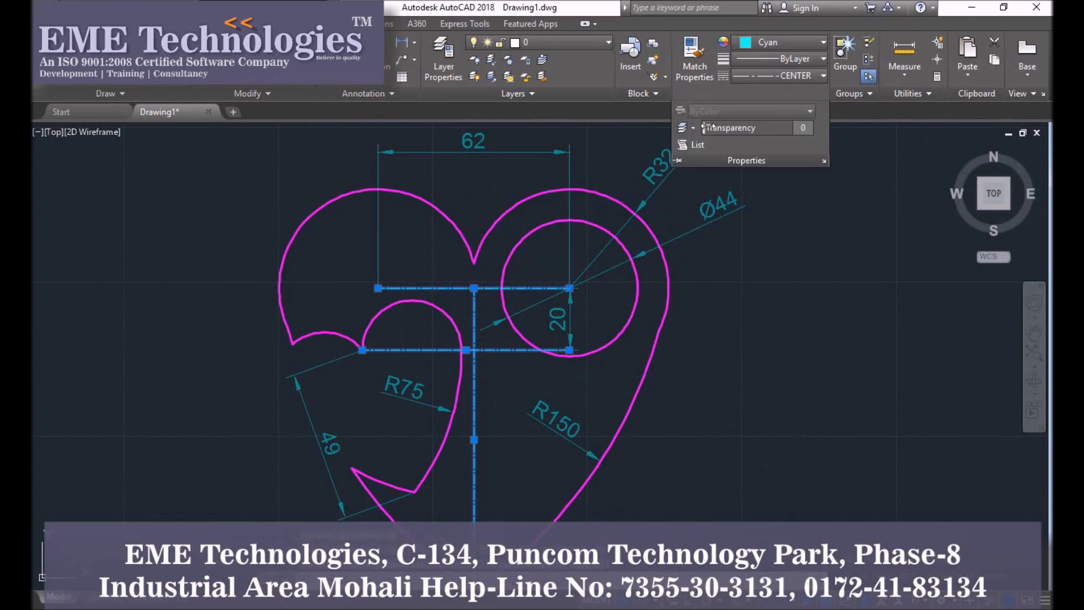
drag(705, 128, 822, 135)
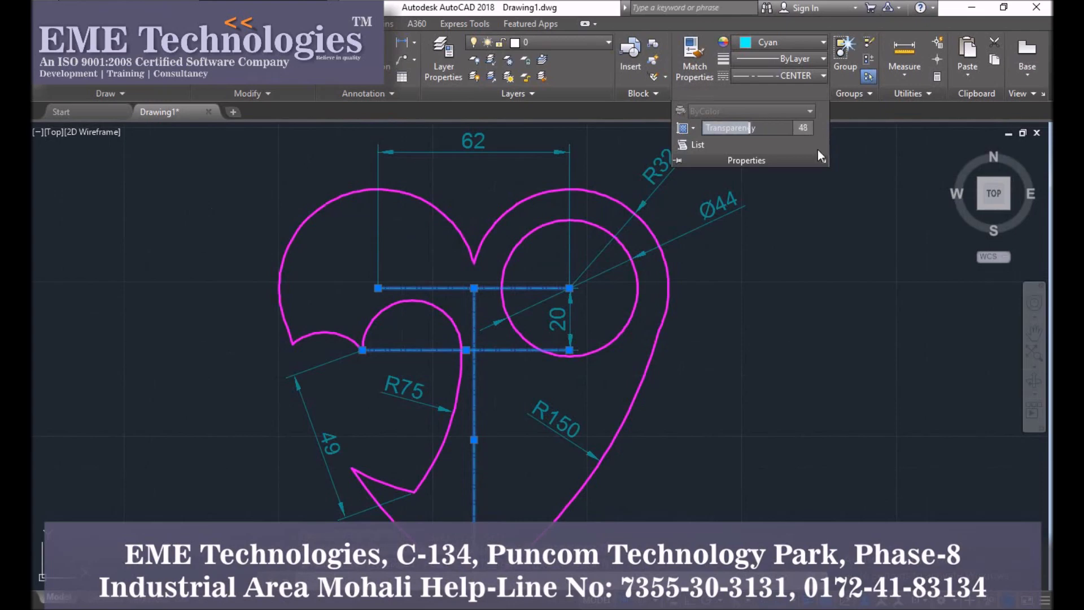
key(Escape)
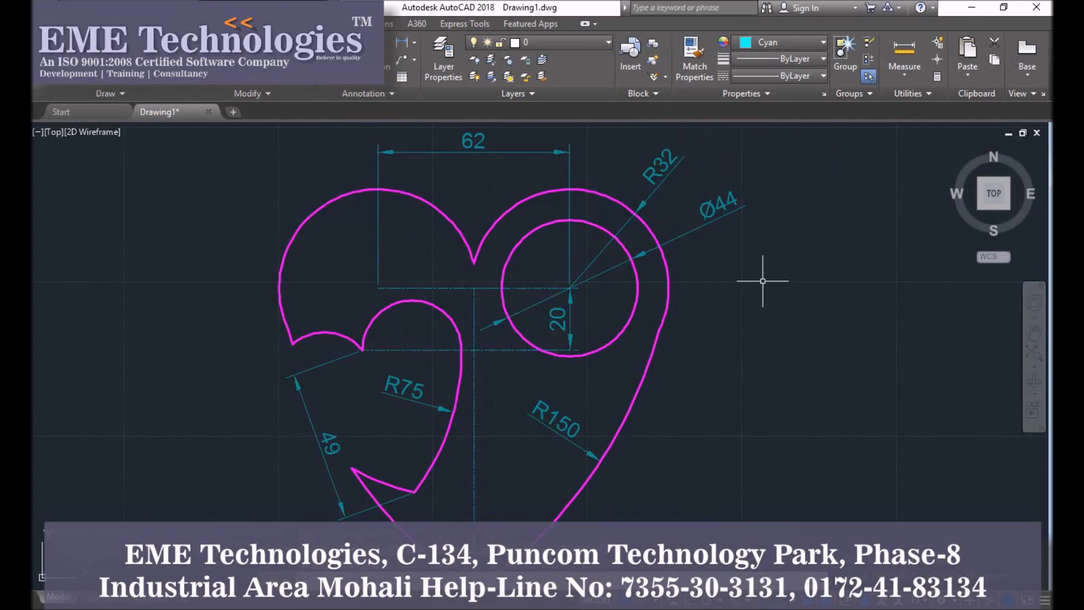
scroll(756, 279, down, 2)
scroll(732, 280, up, 2)
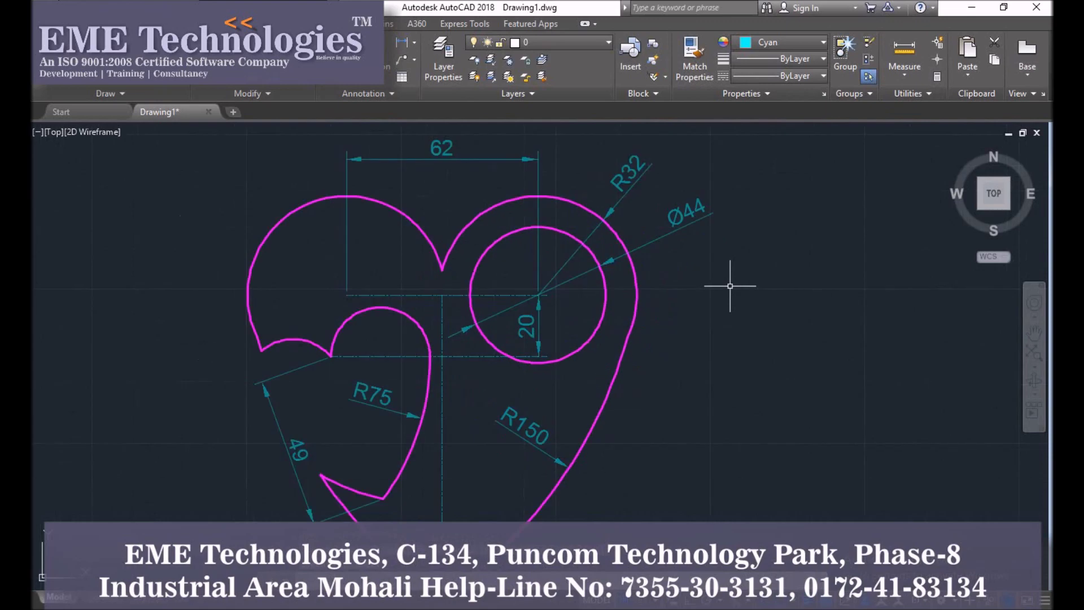
Place a vertical 98 linear dimension right of the heart using the vertical centre line
scroll(757, 271, down, 3)
middle_drag(776, 259, 660, 268)
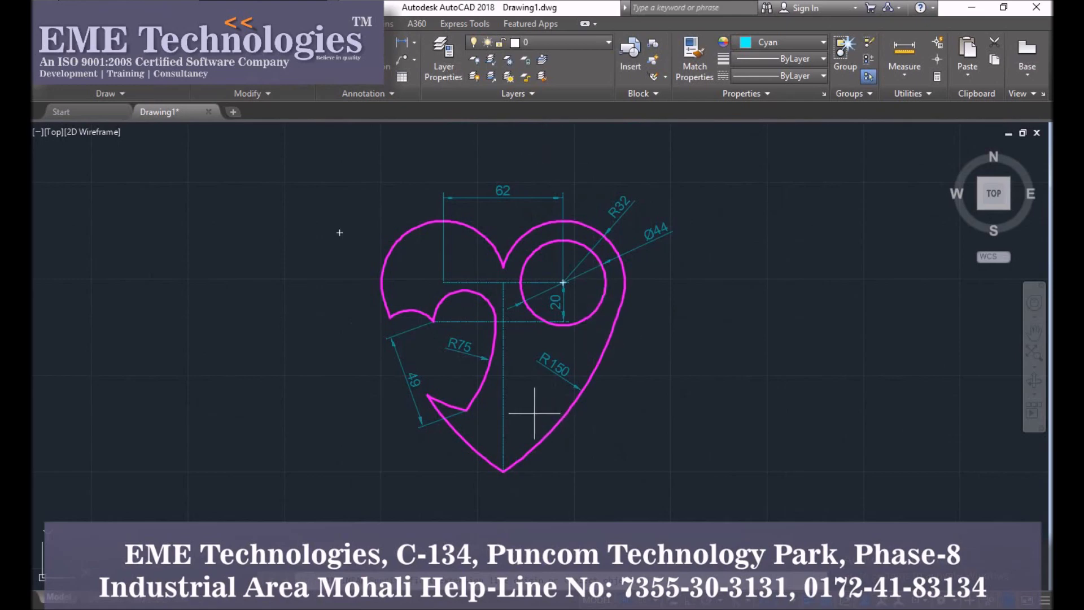
key(Return)
click(504, 374)
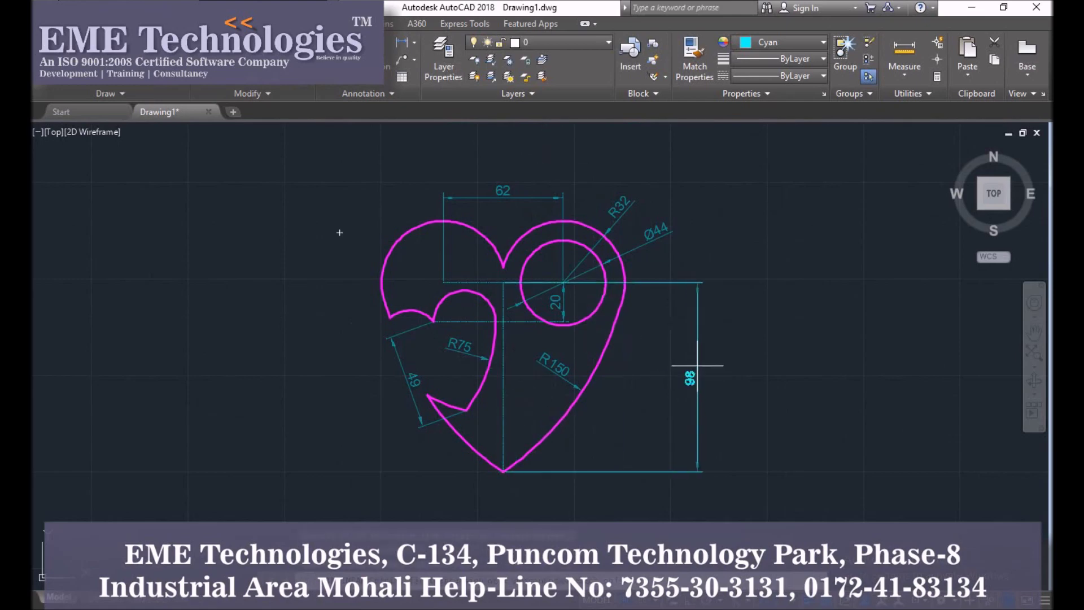
click(670, 341)
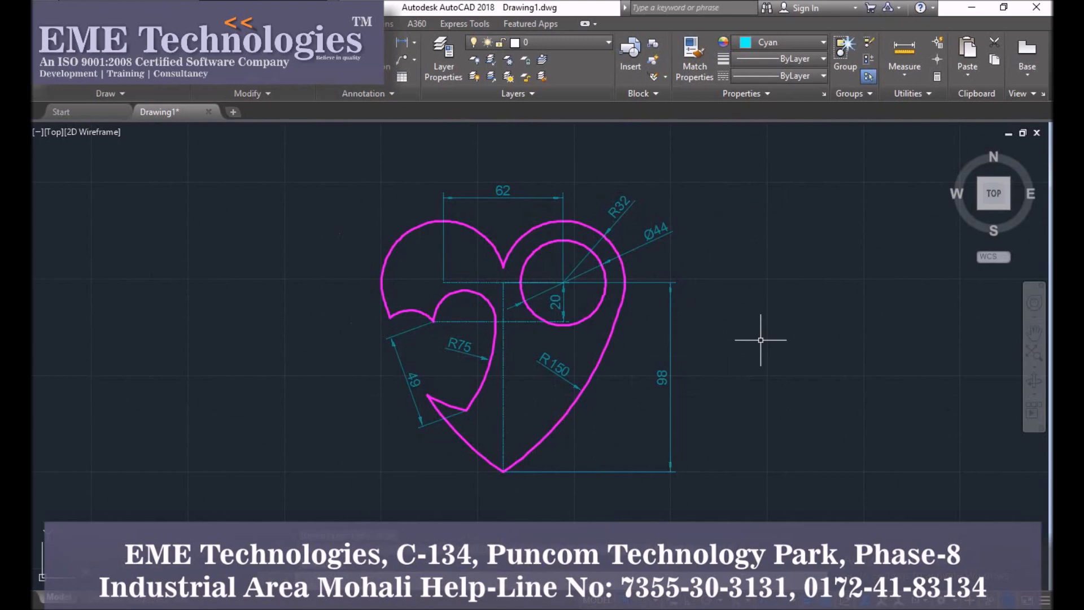
Move the 98 dimension's extension points to the circle's right and the heart's bottom tip
click(644, 282)
click(503, 282)
click(638, 282)
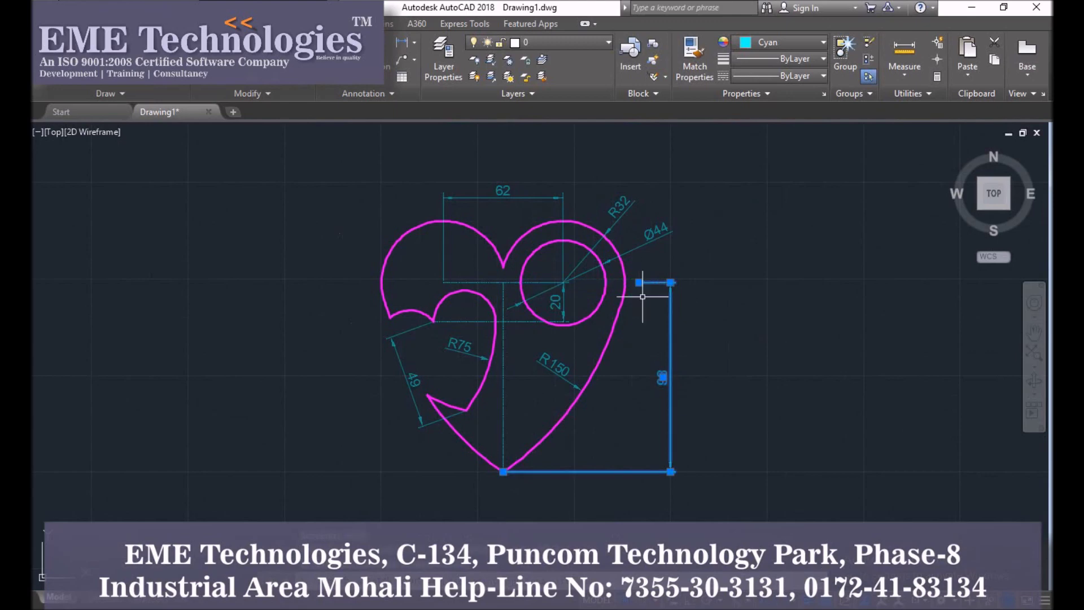
click(503, 471)
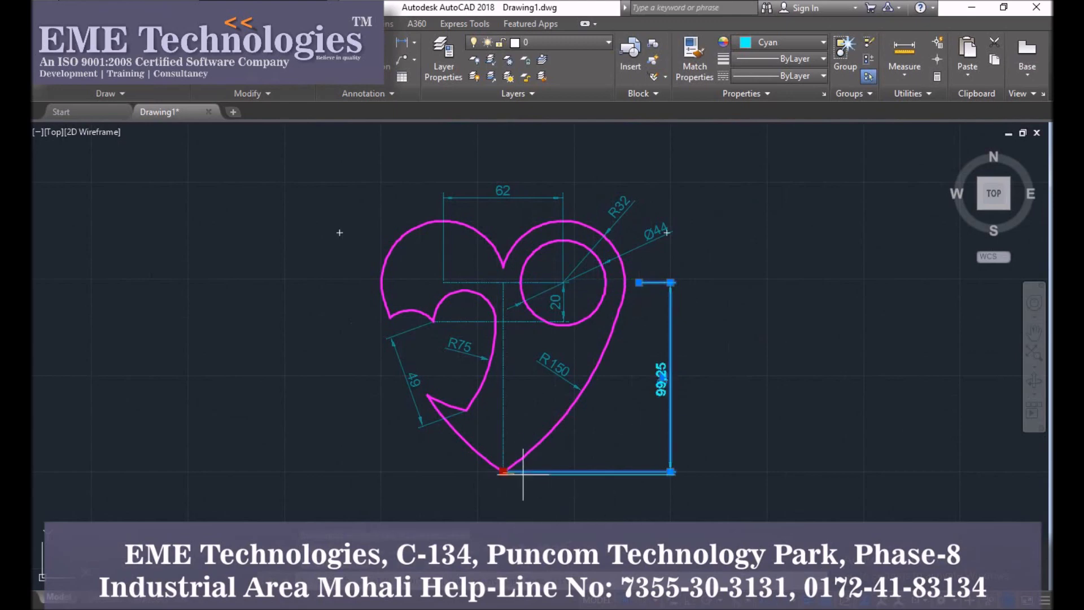
click(523, 472)
key(Escape)
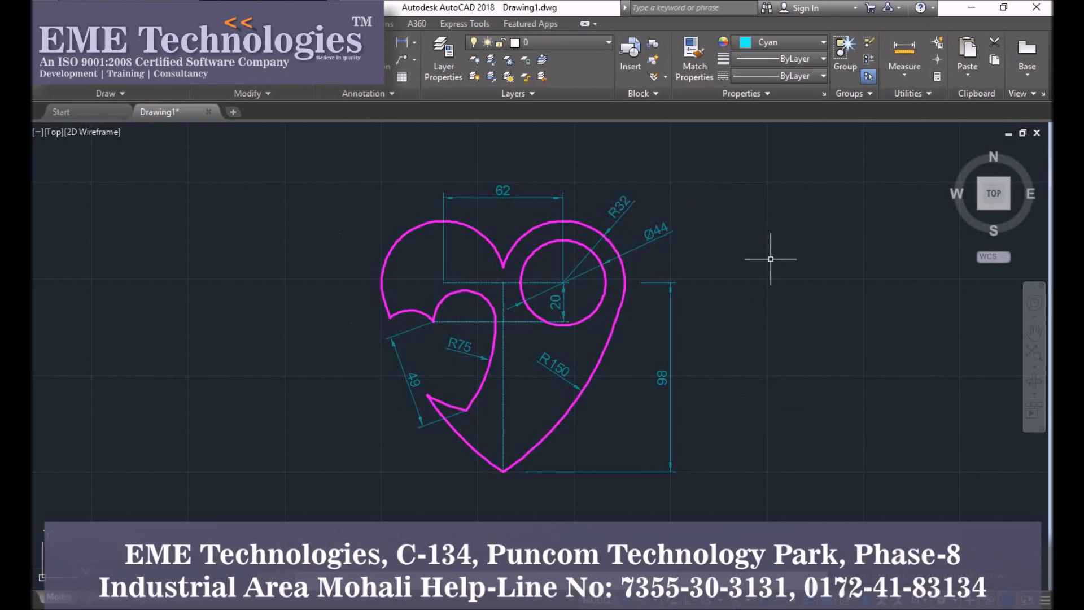
Pick the heart's upper-left magenta arc and bring up its shortcut menu
scroll(767, 236, up, 2)
scroll(767, 237, down, 2)
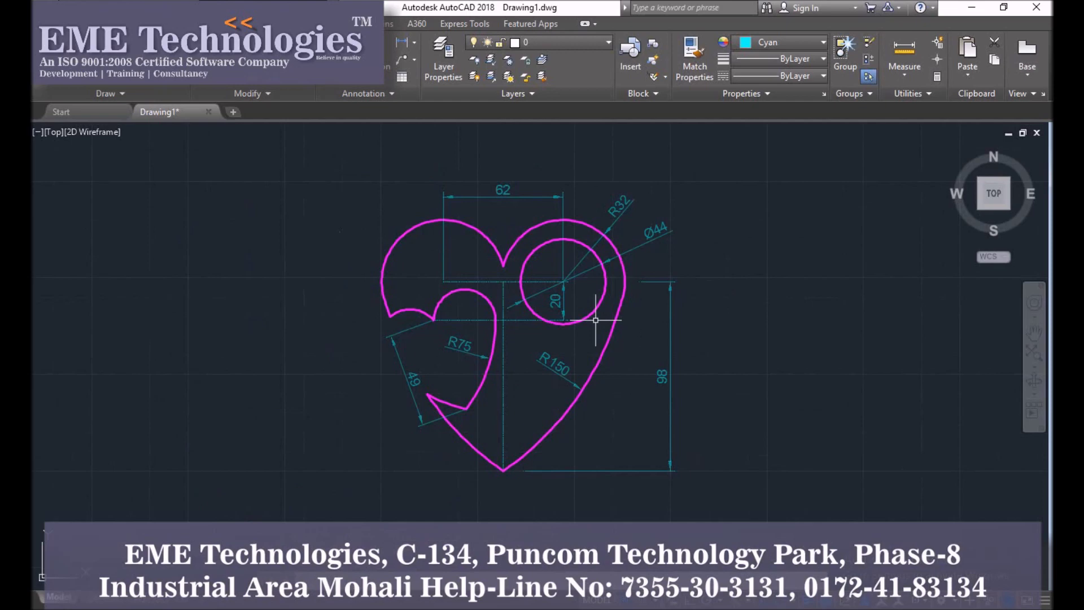
middle_drag(595, 317, 600, 286)
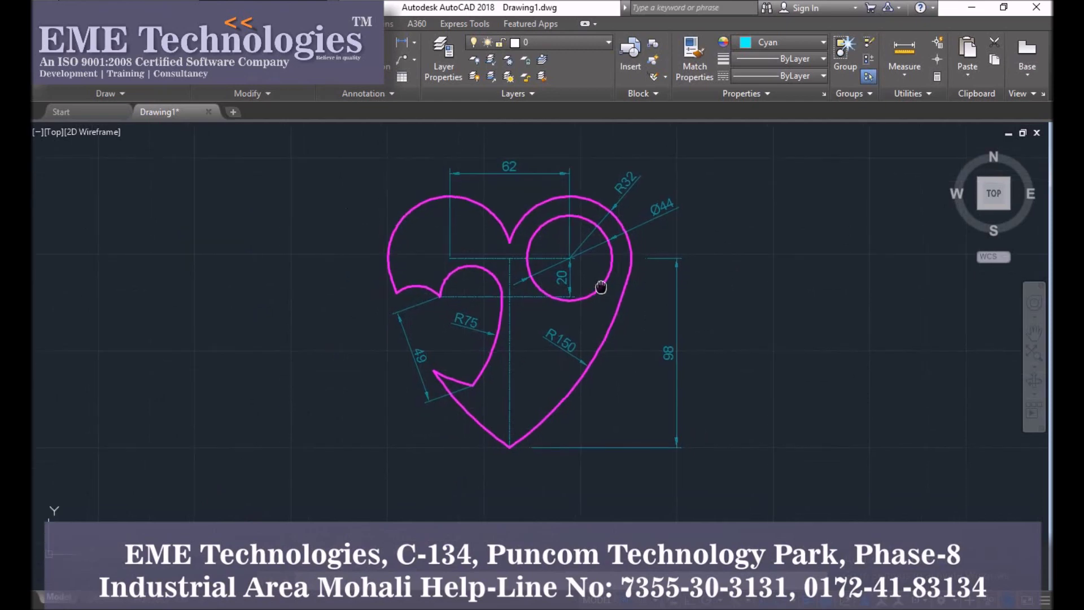
mouse_move(601, 286)
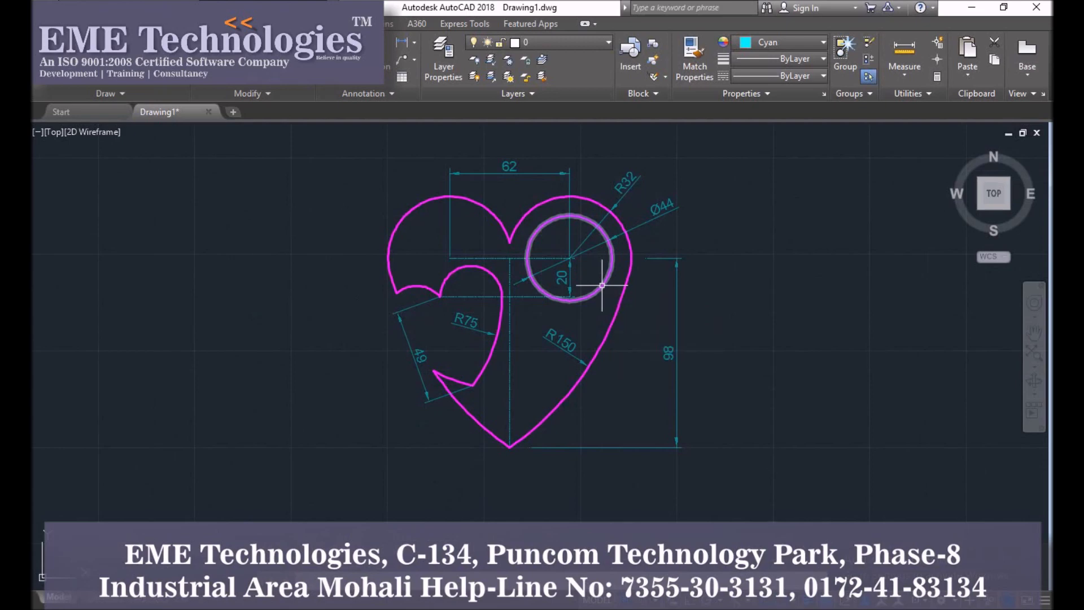
click(418, 203)
right_click(418, 202)
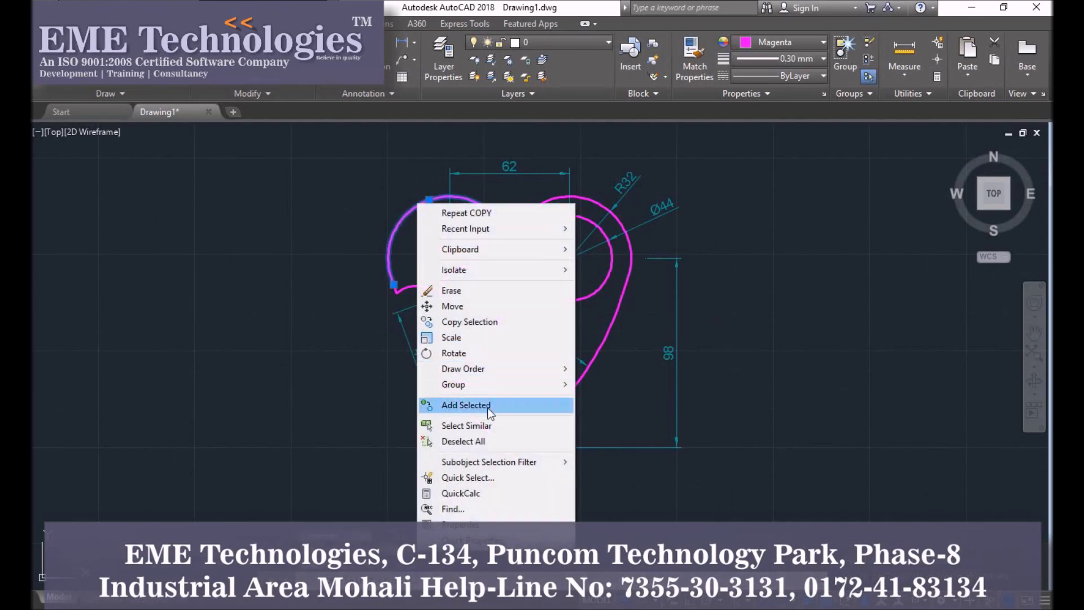
Copy all the magenta heart arcs plus the Ø44 circle to the left of the original
click(483, 425)
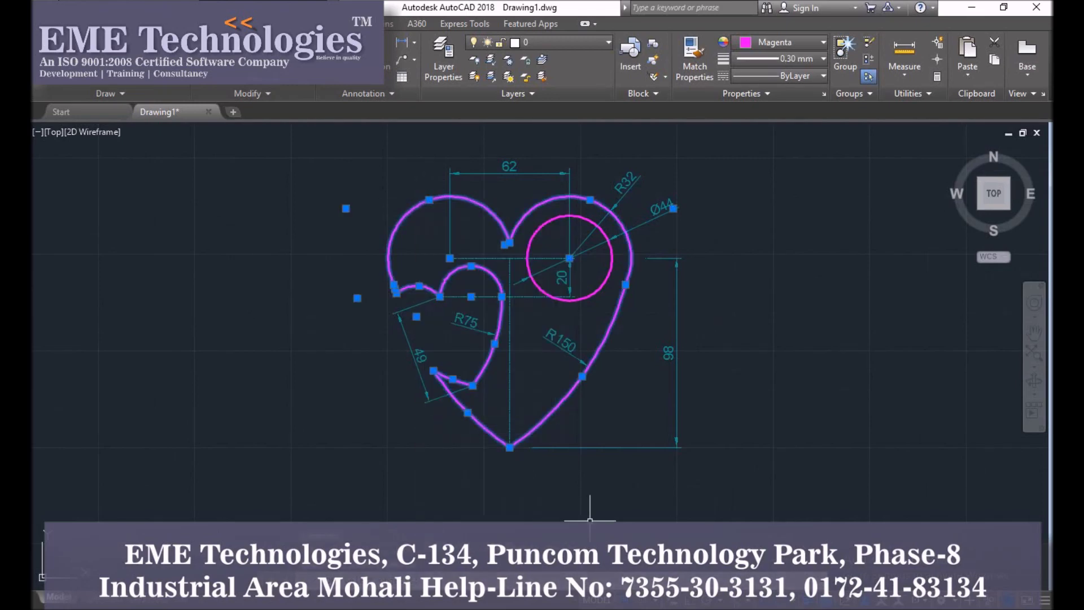
click(600, 288)
click(209, 60)
click(523, 319)
mouse_move(200, 327)
middle_down()
mouse_move(551, 351)
mouse_move(664, 339)
middle_up()
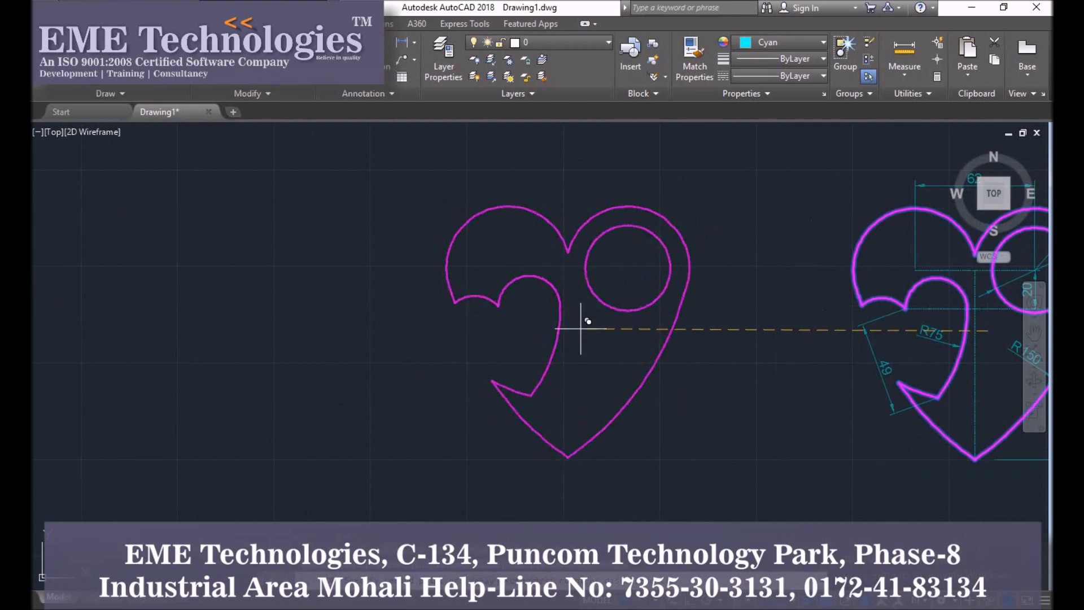
click(580, 329)
key(Escape)
Frame both hearts in the view and bring up the hatch and gradient fill choices
middle_drag(735, 317, 494, 294)
scroll(494, 295, down, 2)
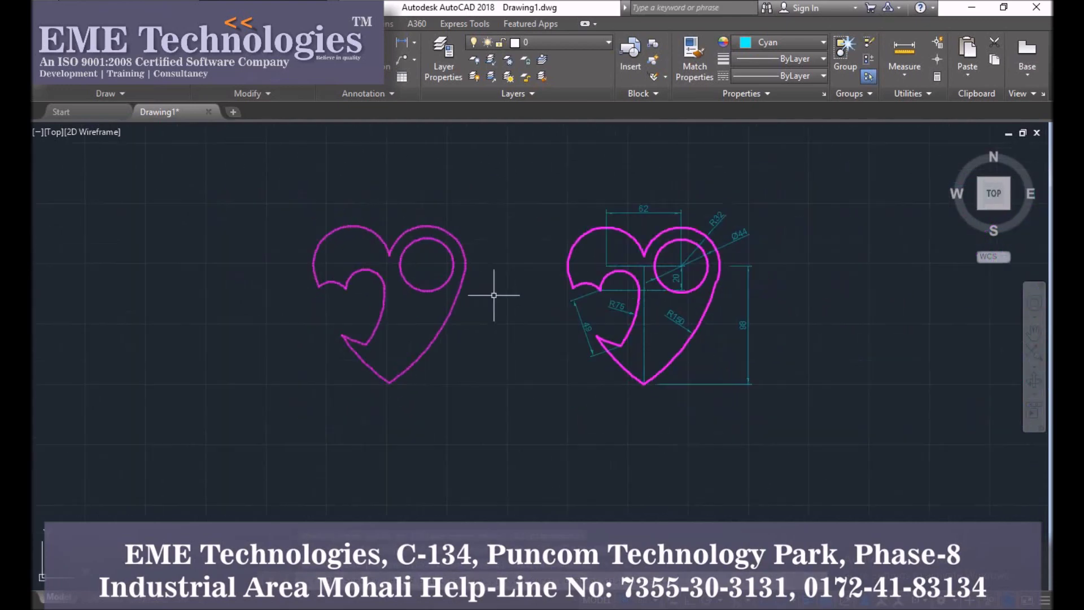
scroll(493, 295, up, 2)
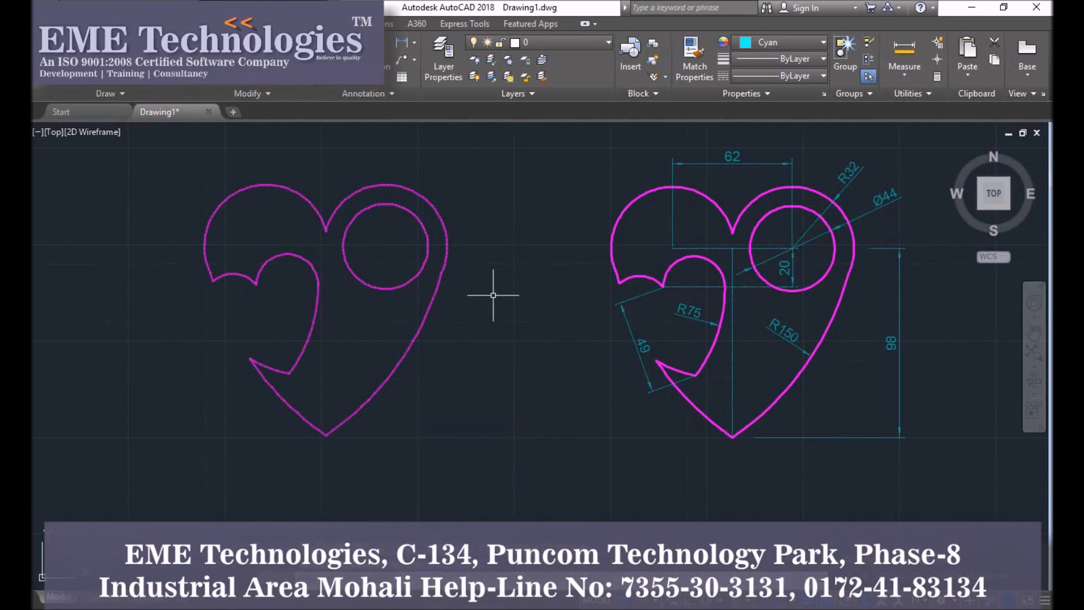
scroll(411, 185, up, 8)
scroll(410, 188, down, 8)
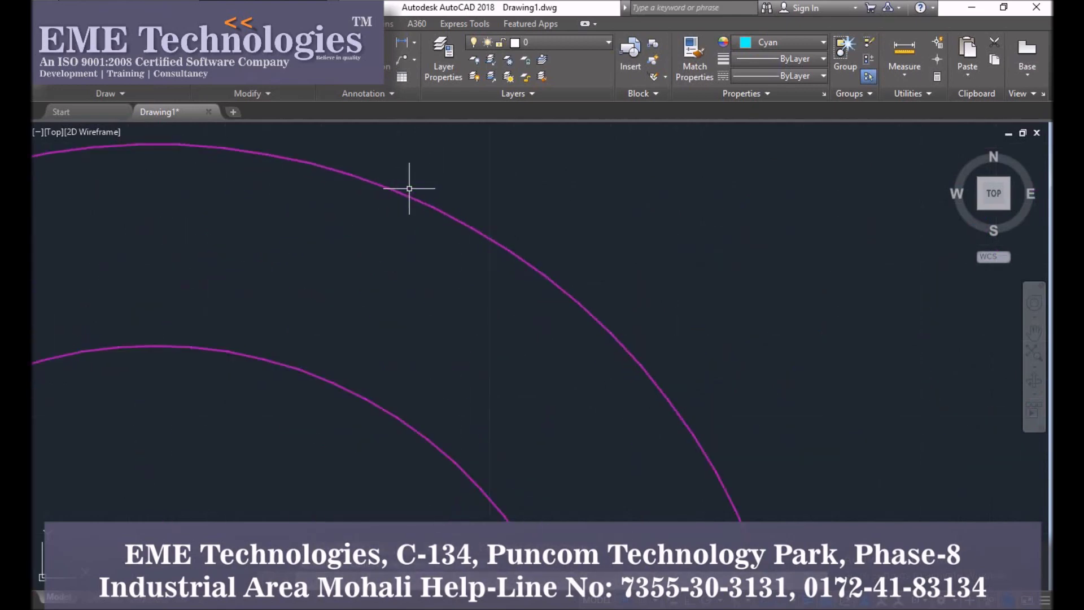
middle_drag(427, 206, 437, 217)
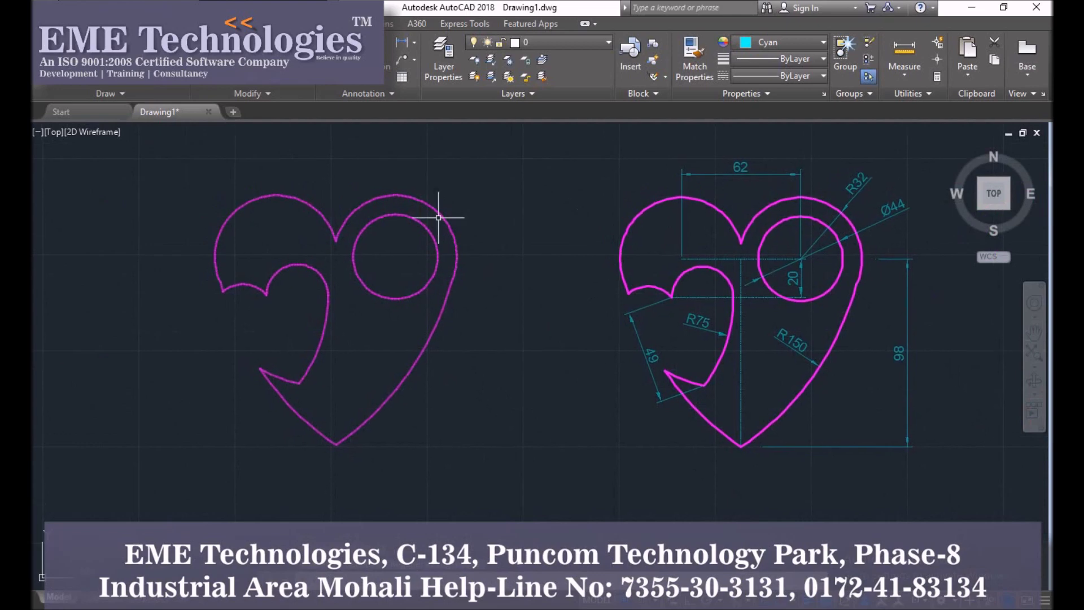
click(183, 84)
Fill the left heart with a single-colour red gradient, tint lowered to 47%
click(189, 138)
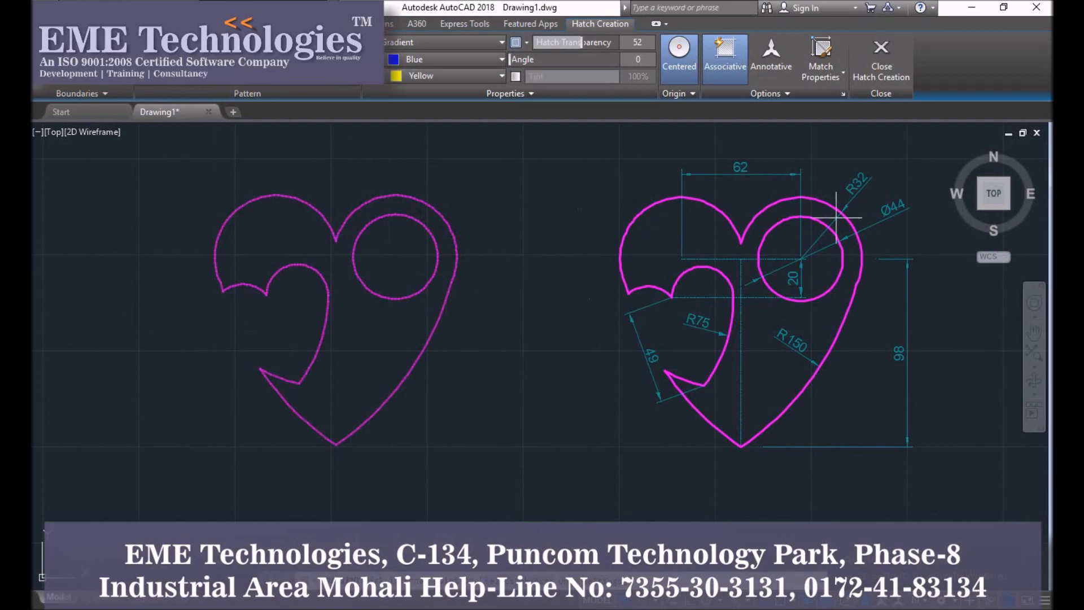
click(409, 59)
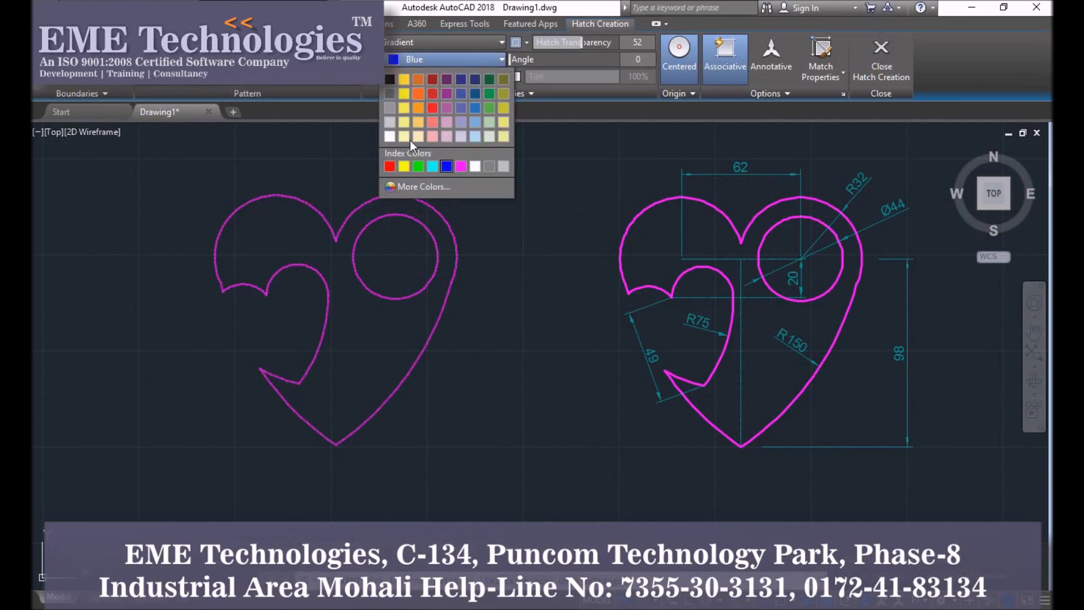
click(390, 167)
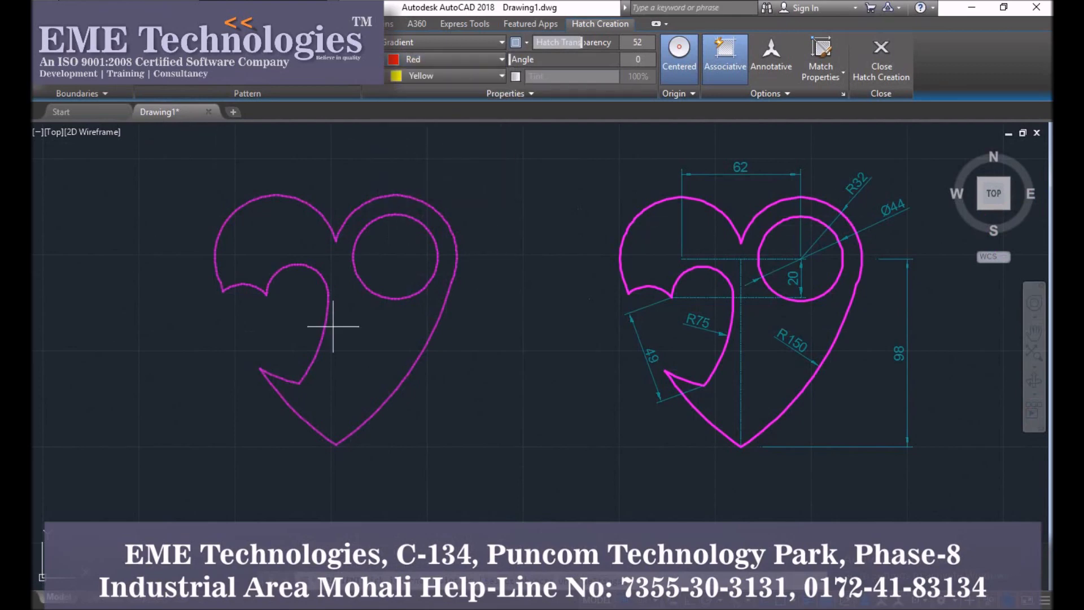
click(414, 75)
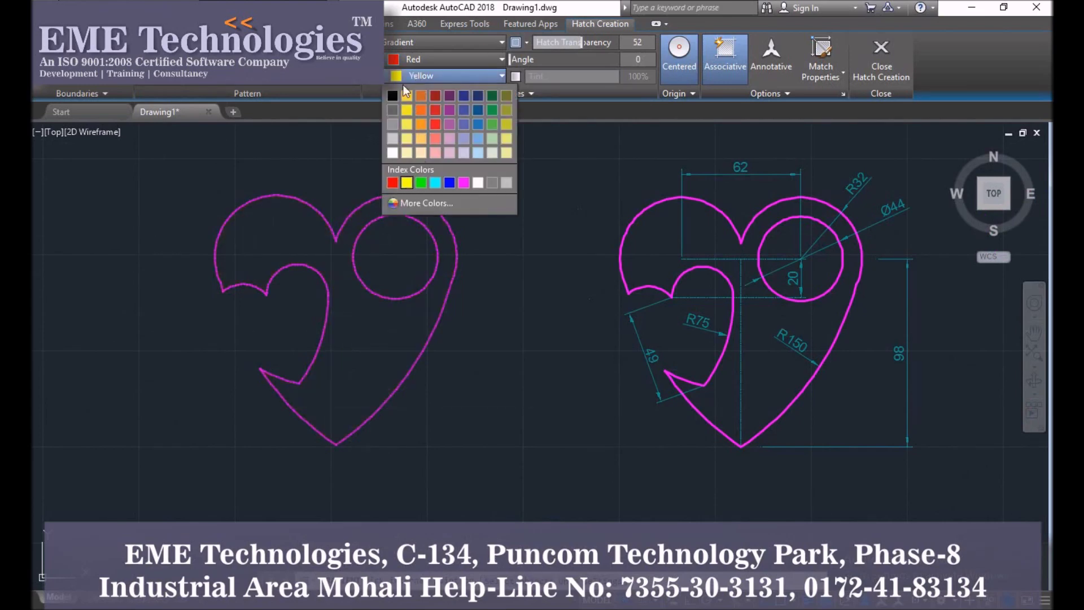
click(380, 81)
click(376, 80)
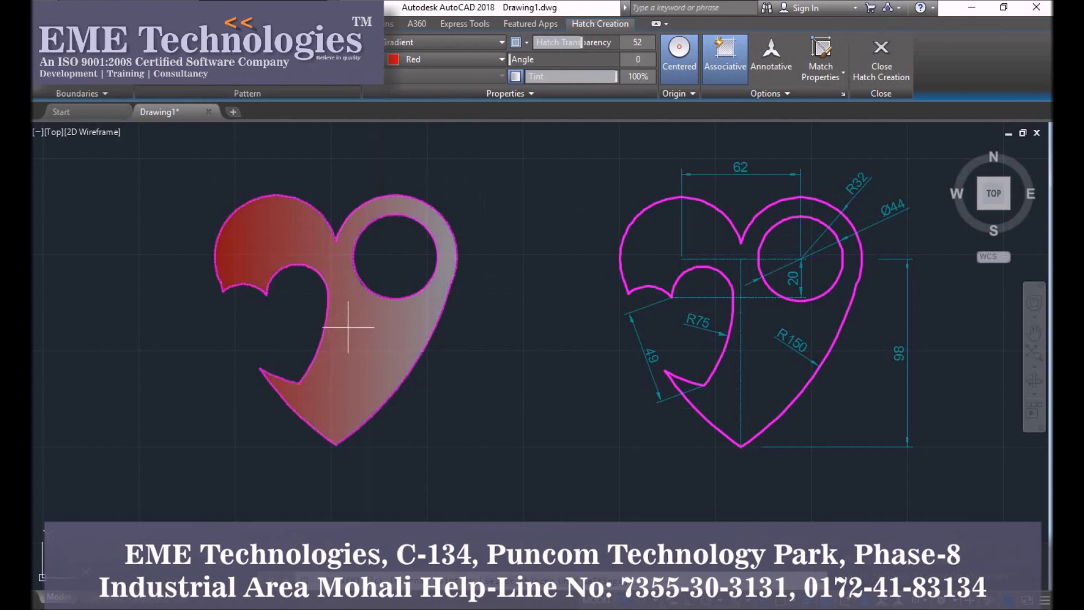
drag(616, 76, 556, 81)
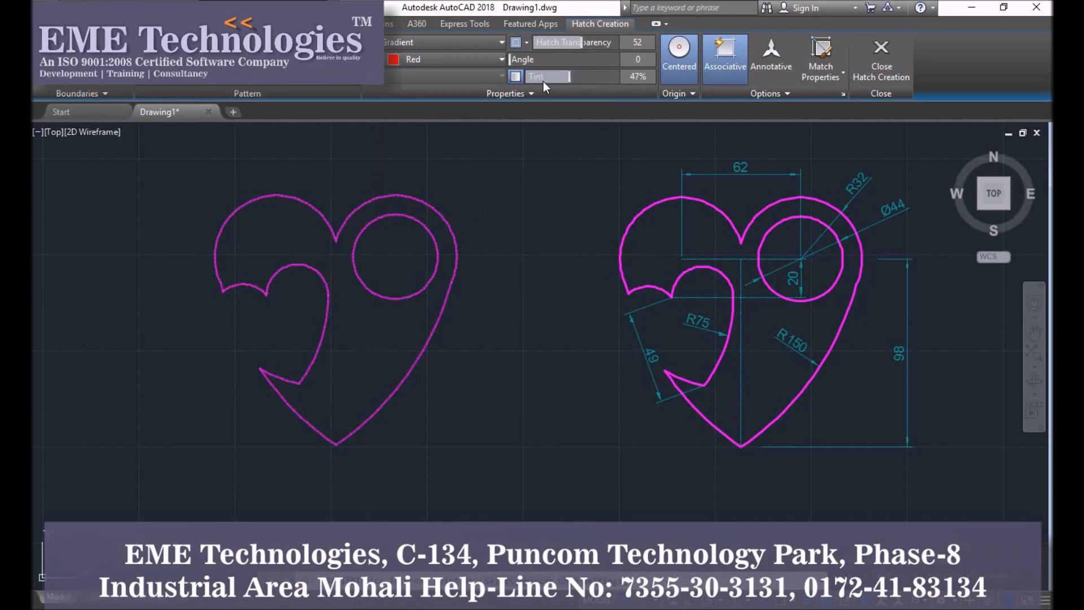
click(353, 355)
key(Return)
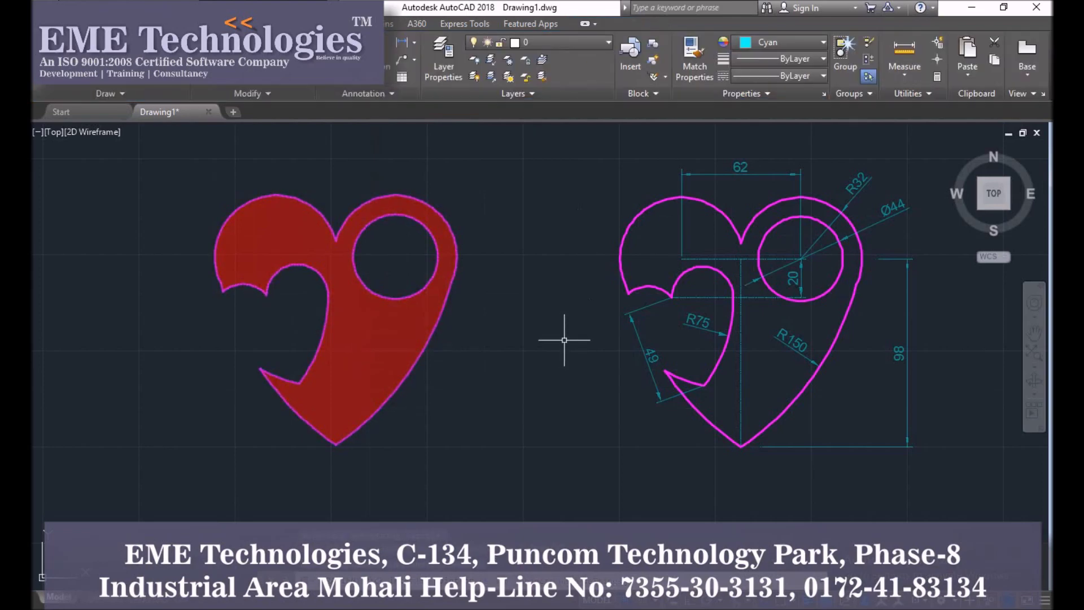
Move the red-hatched heart right beside the dimensioned heart with M, then recentre both
middle_drag(521, 282, 518, 284)
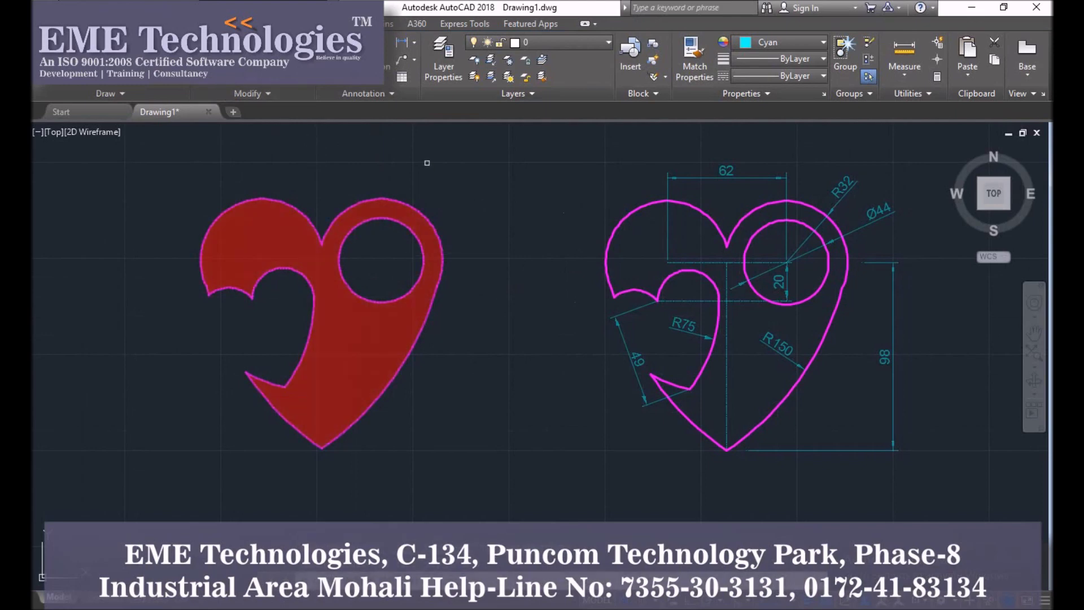
click(494, 169)
click(143, 524)
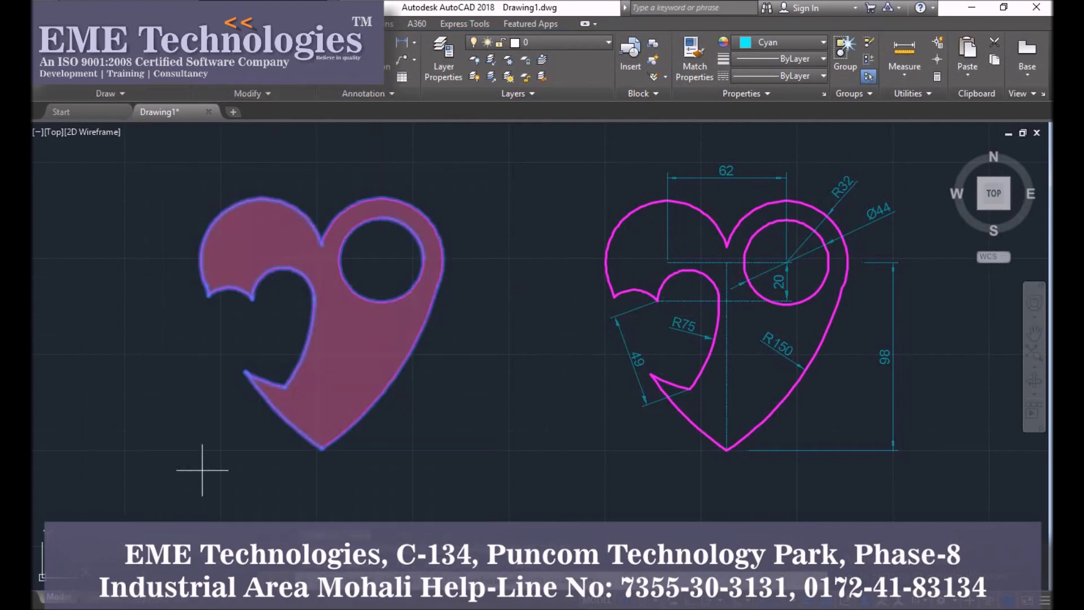
text(m)
key(Return)
click(171, 492)
click(306, 496)
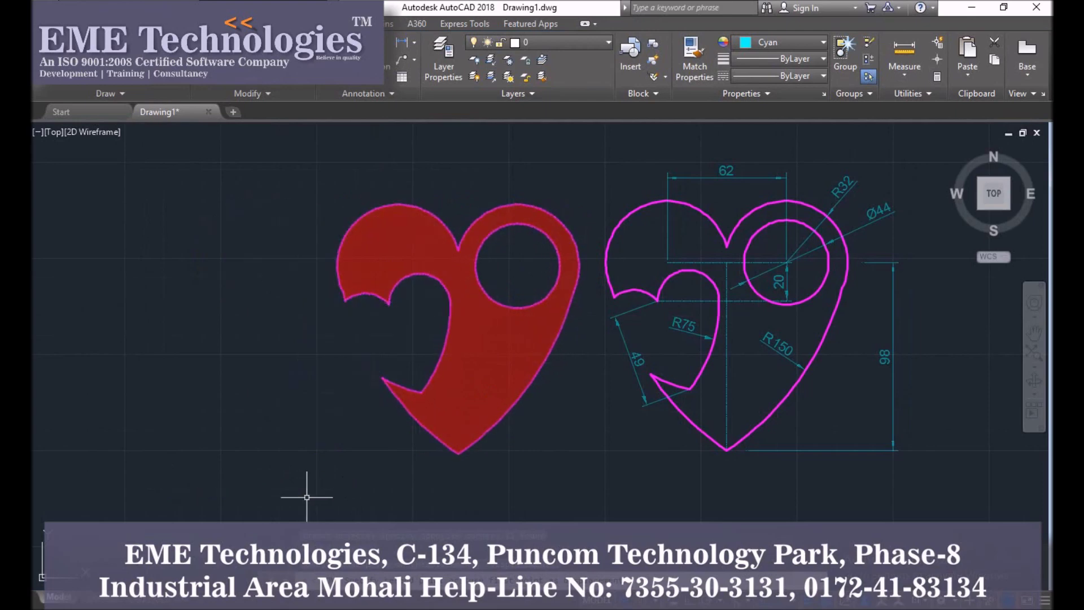
middle_drag(332, 310, 202, 311)
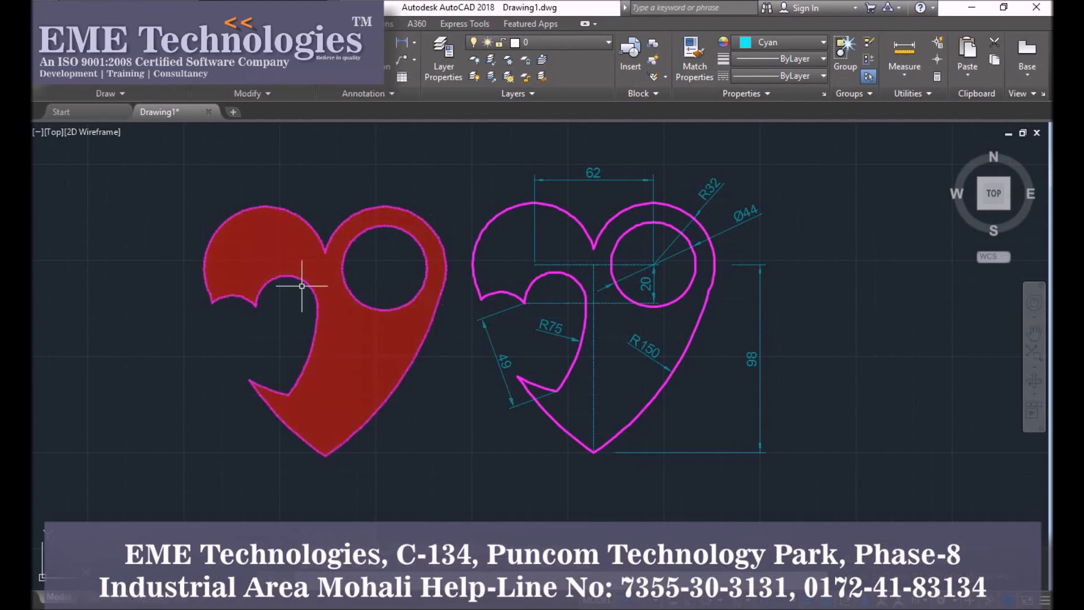
middle_drag(298, 285, 459, 269)
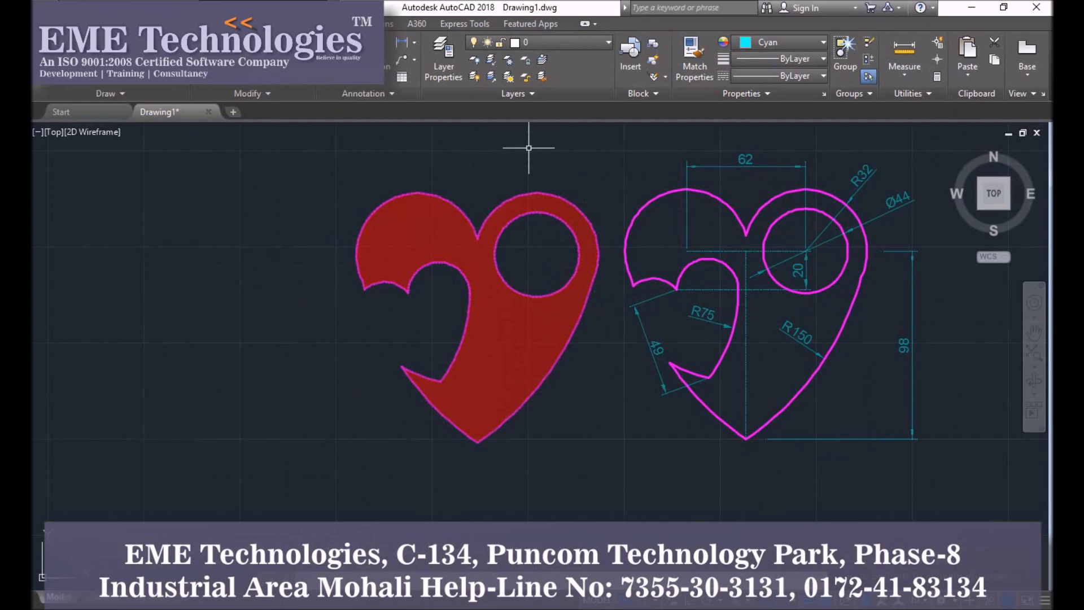
Erase the three inner heart cutout arcs from the left heart
click(450, 265)
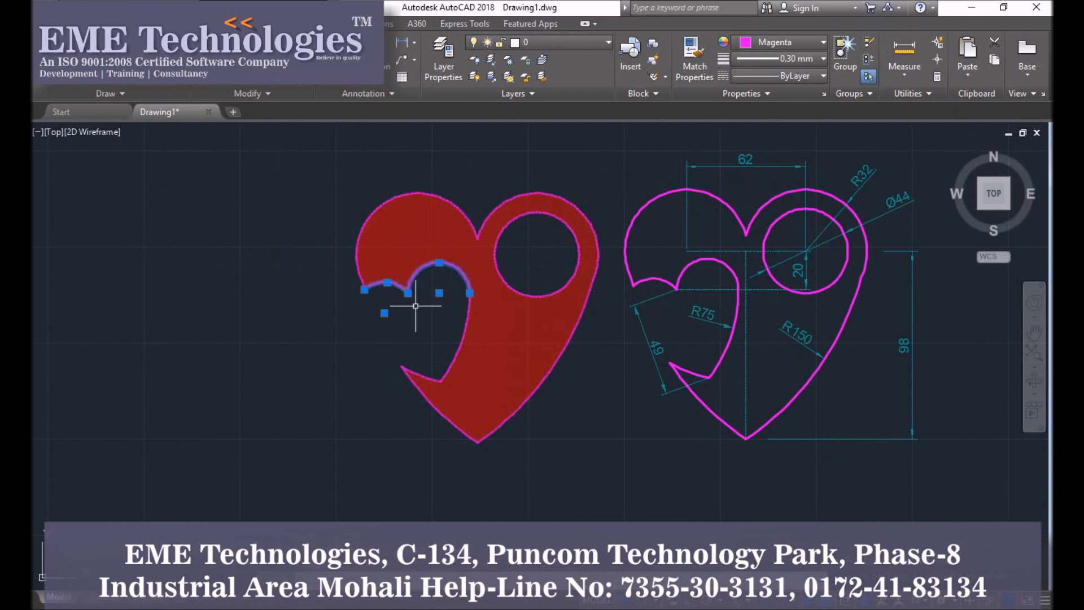
click(466, 326)
click(405, 369)
right_click(198, 147)
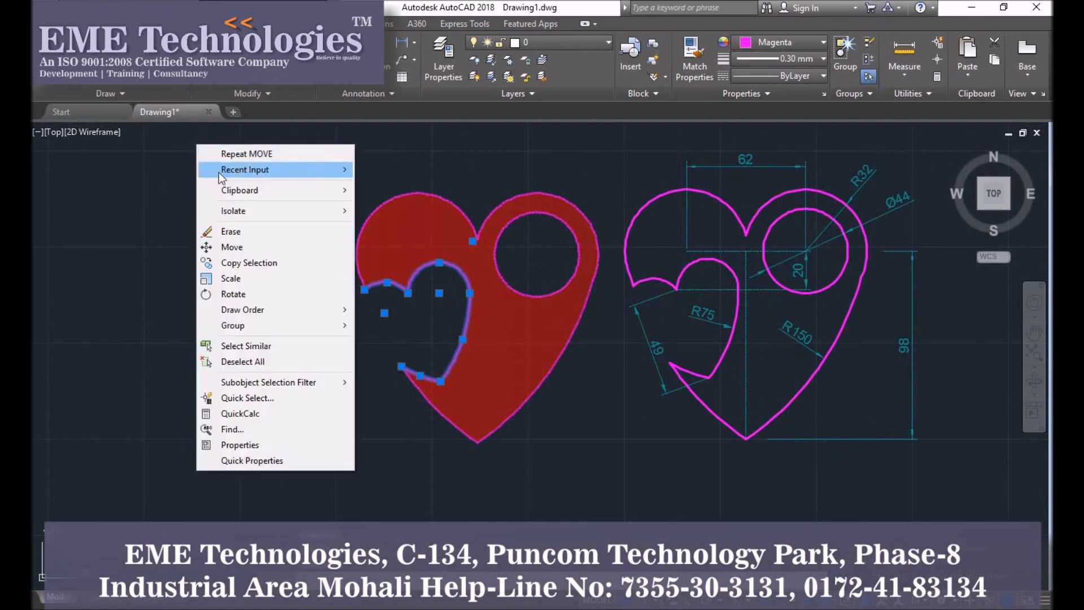
click(227, 232)
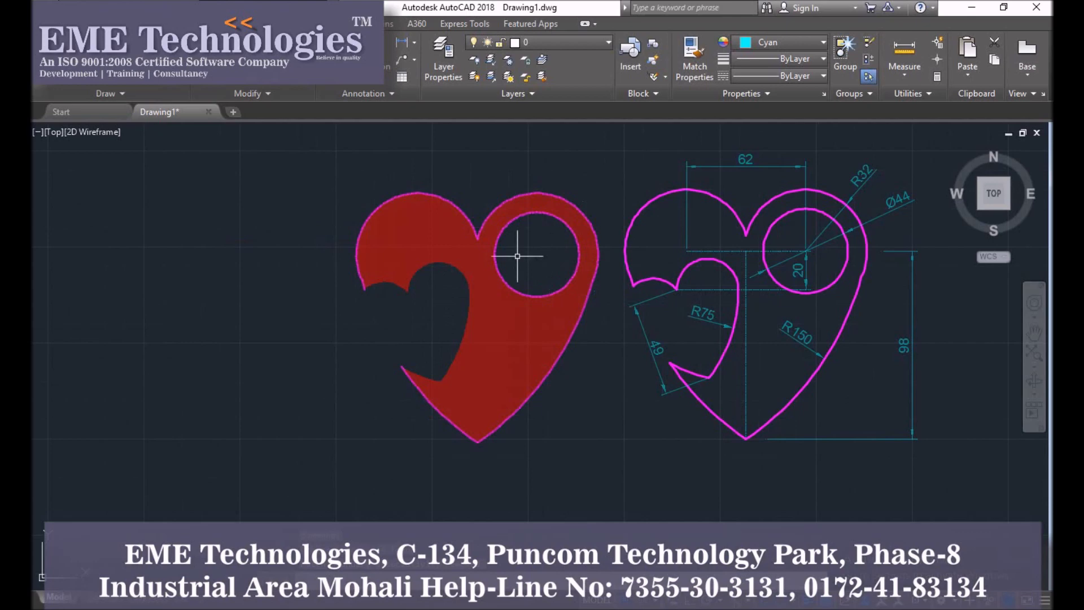
Erase the circular hole's outline, end the command, and select the red hatch
click(500, 237)
right_click(502, 234)
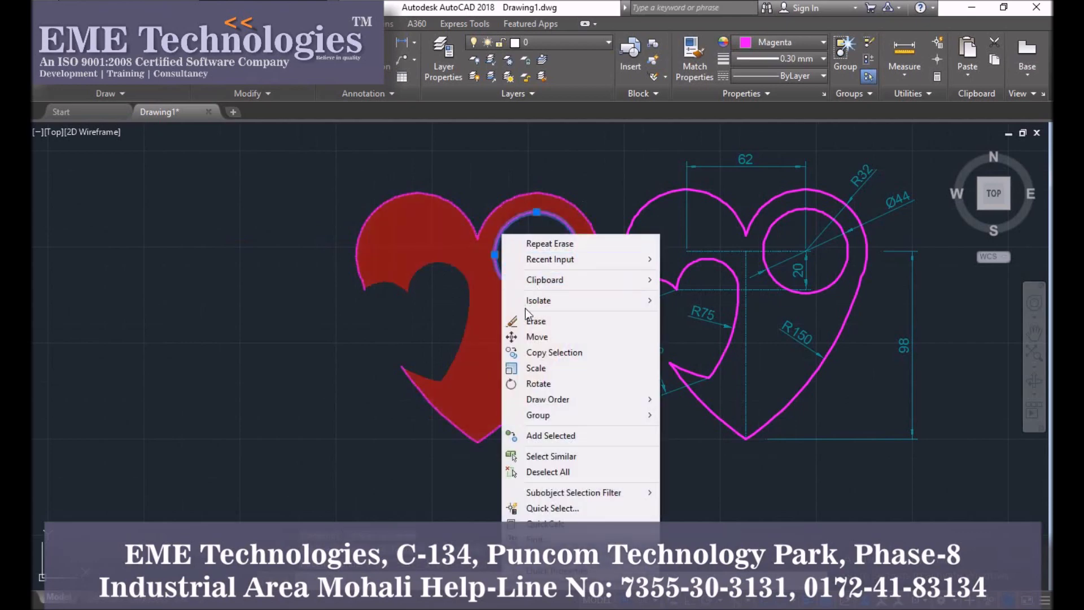
click(533, 321)
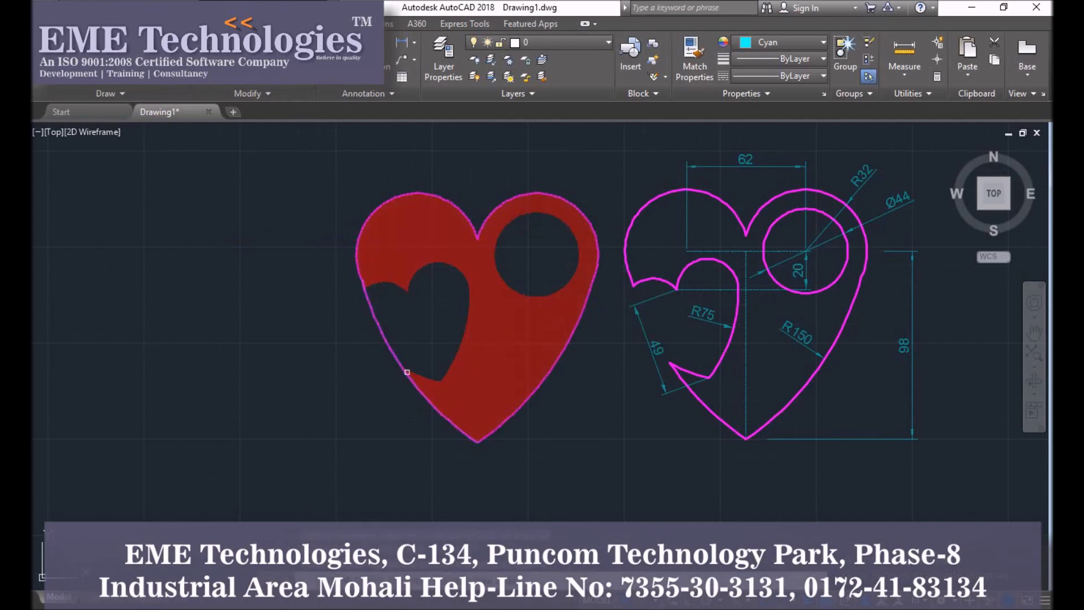
right_click(222, 124)
click(234, 131)
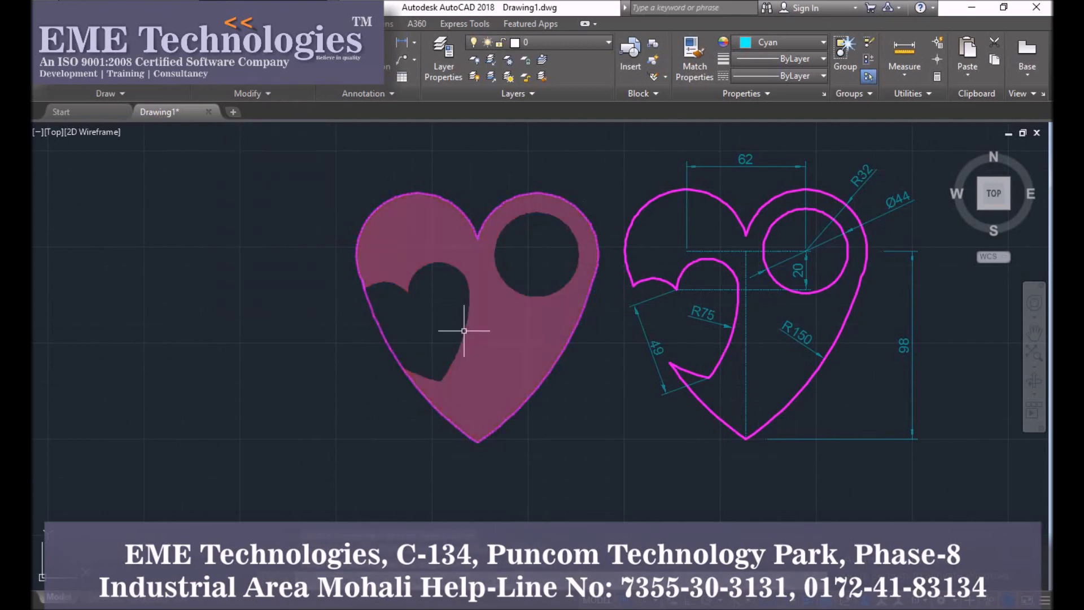
click(423, 250)
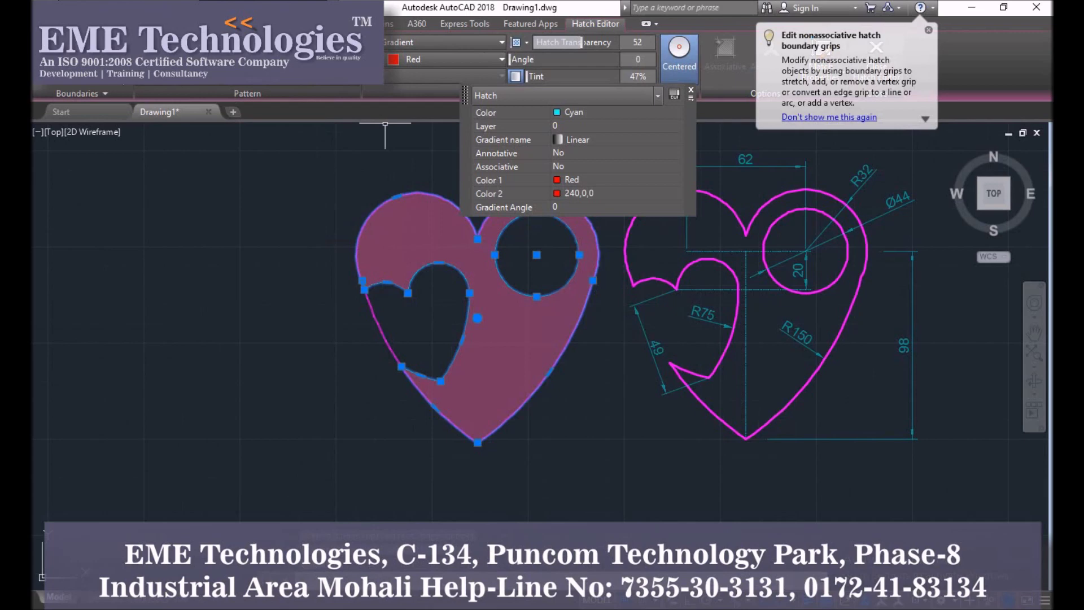
Replace the old hatch with a new red gradient hatch filling the whole plain heart
key(Escape)
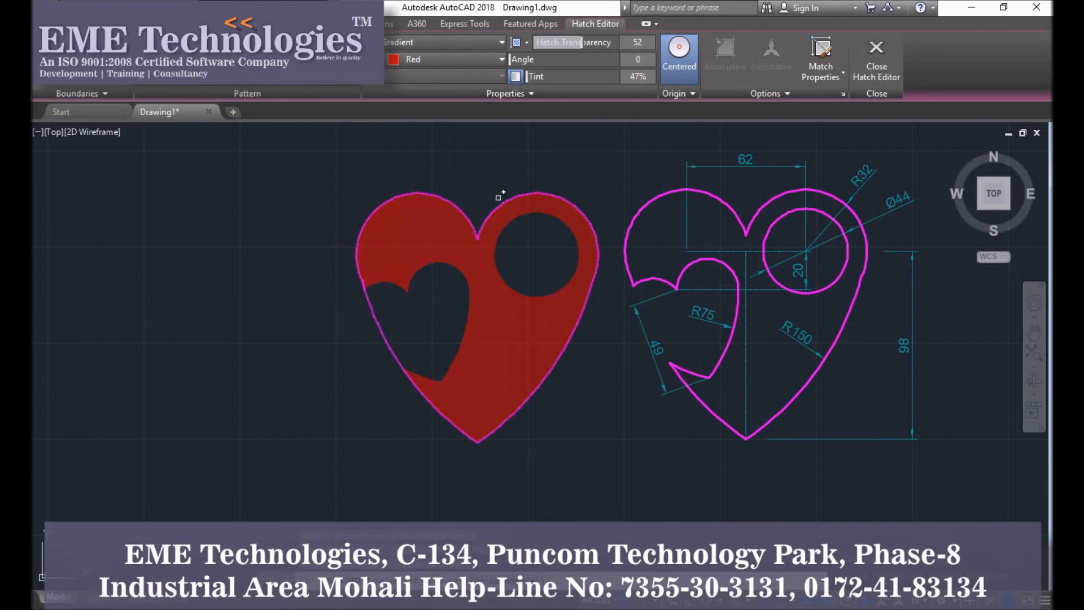
right_click(362, 154)
click(382, 162)
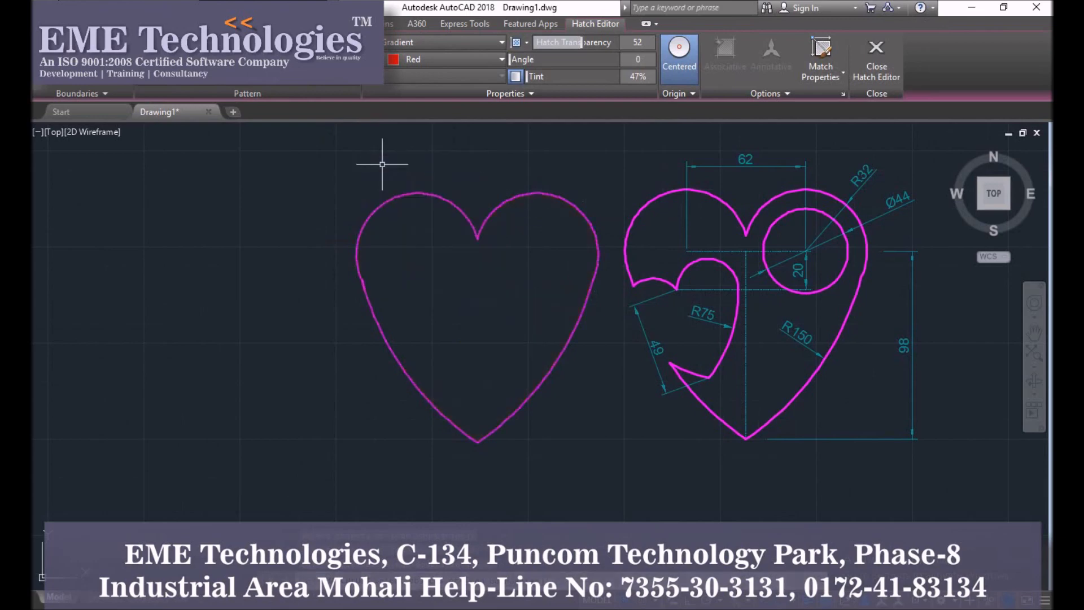
click(170, 77)
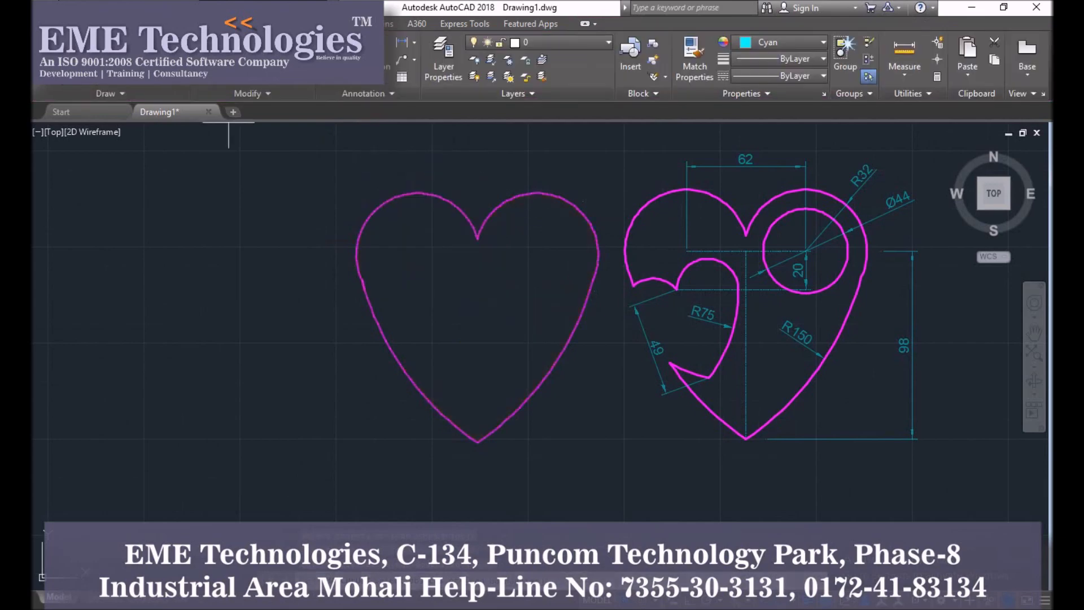
click(433, 289)
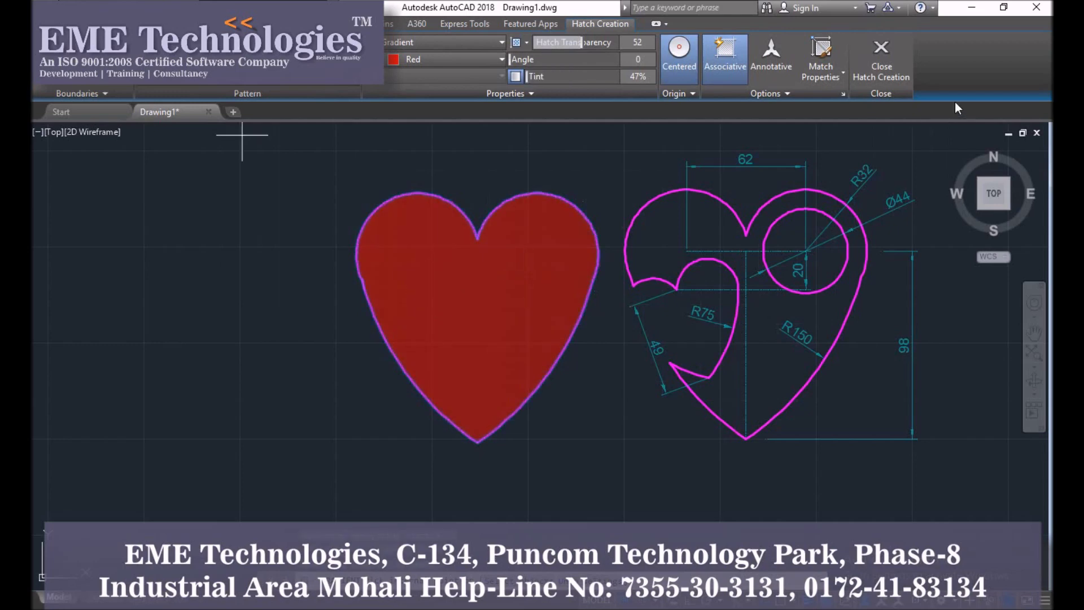
click(882, 65)
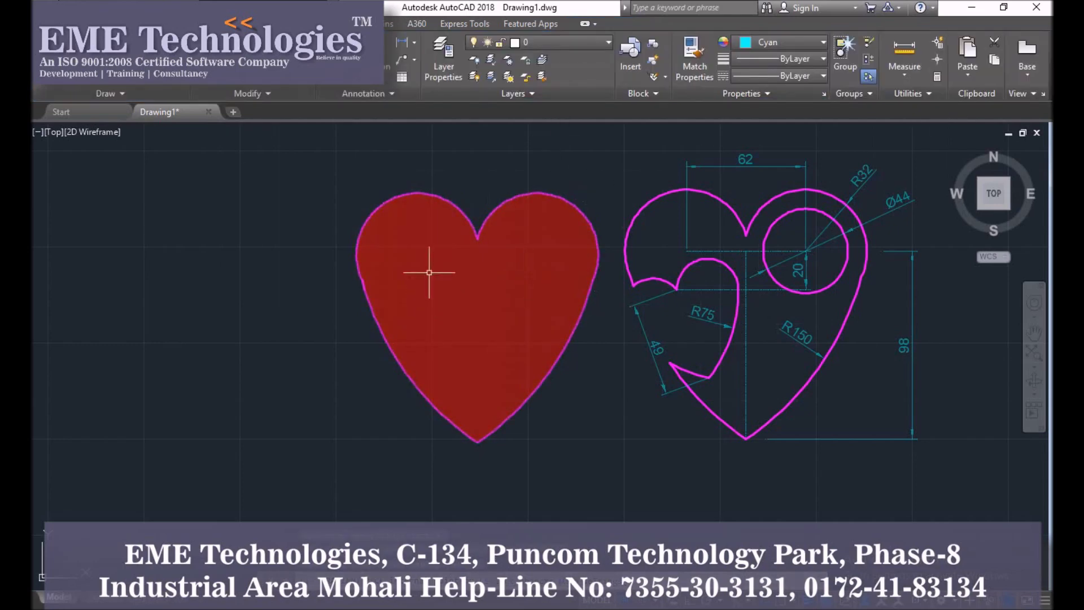
scroll(356, 289, up, 5)
scroll(386, 265, down, 5)
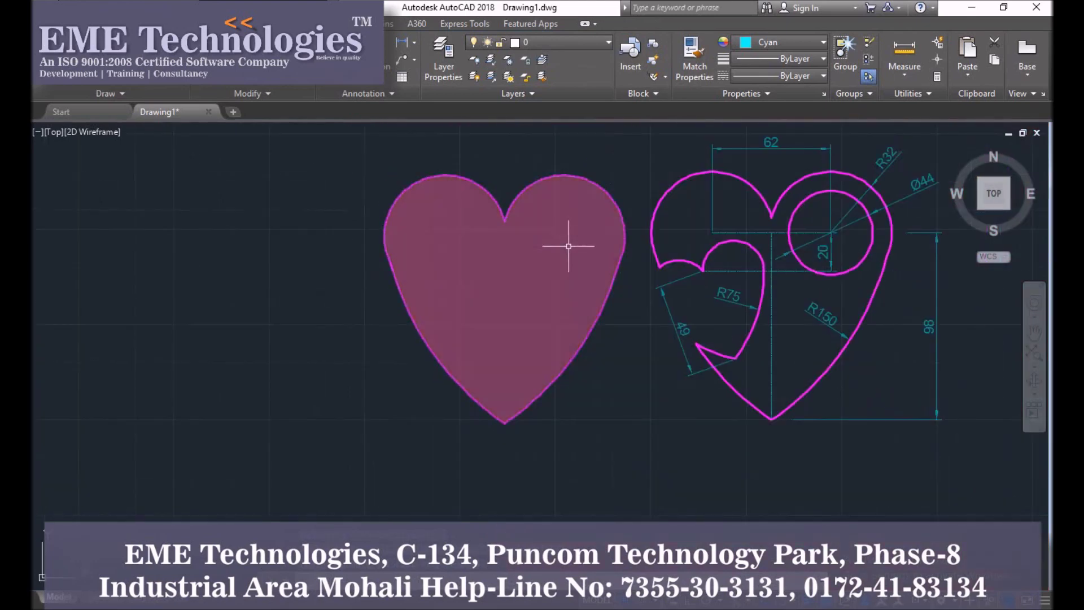
middle_drag(568, 241, 458, 260)
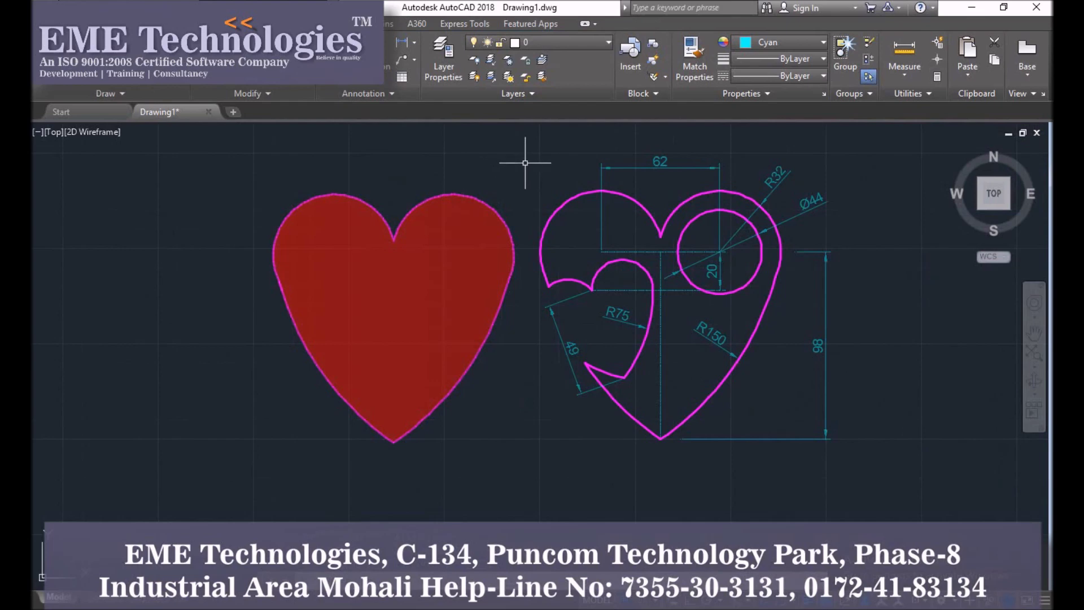
Undo the plain red fill to restore the hatch with its circular hole and inner notch
click(156, 7)
click(155, 7)
key(ctrl+y)
key(ctrl+z)
key(ctrl+z)
key(ctrl+z)
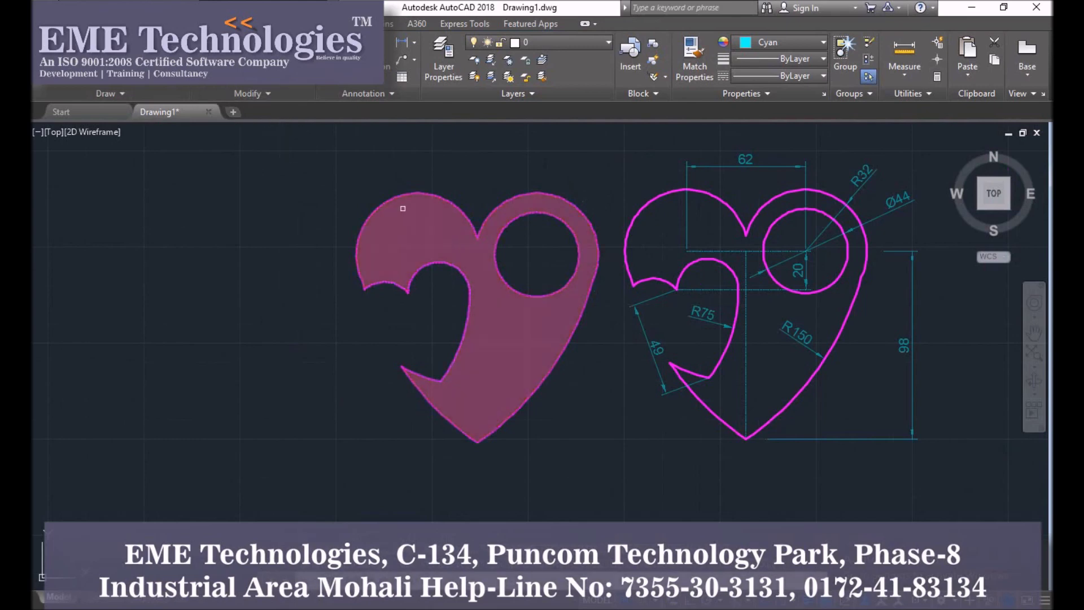
Copy the red-hatched heart to the left so all three hearts are visible
mouse_move(475, 244)
mouse_down()
mouse_move(164, 276)
mouse_move(206, 243)
mouse_move(326, 229)
mouse_up()
right_click(332, 214)
click(348, 219)
mouse_move(308, 181)
middle_down()
mouse_move(426, 182)
mouse_move(305, 193)
middle_up()
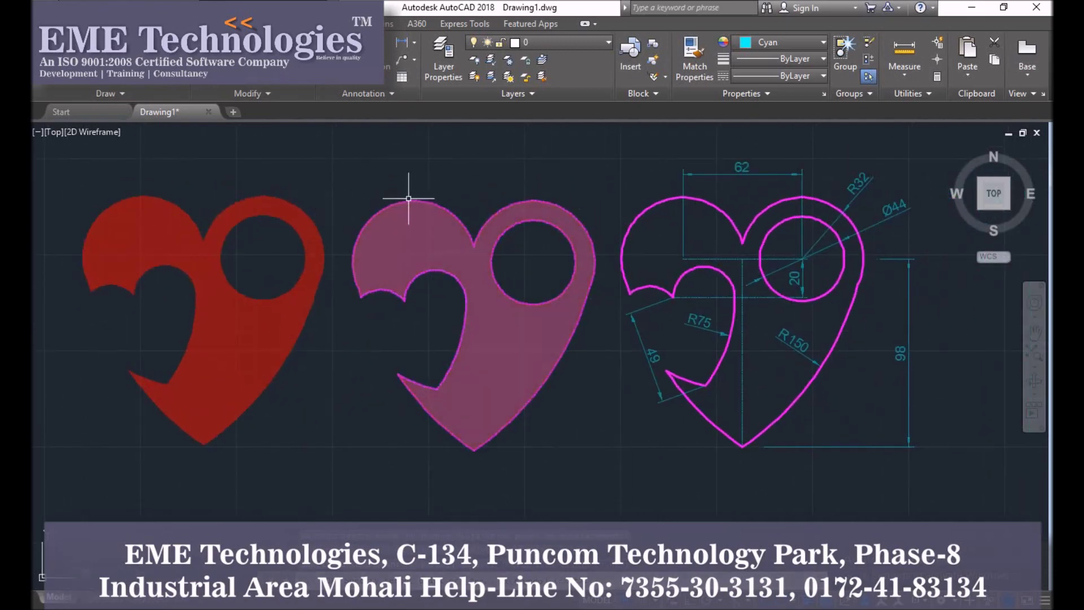